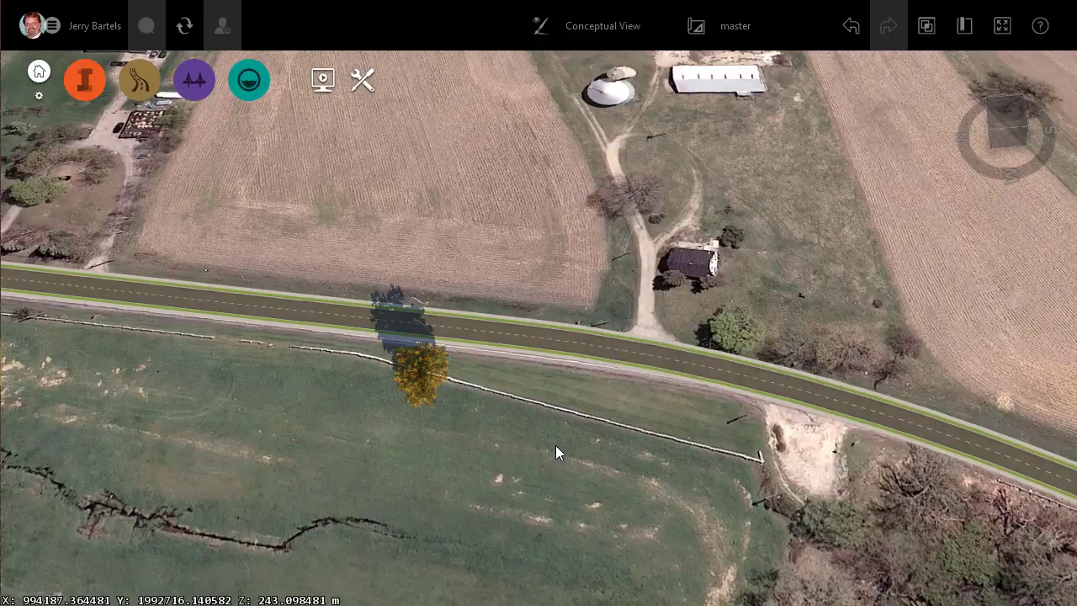
# Step: Make RoadDesign1 the active proposal and look over its four-way intersection
pyautogui.click(737, 28)
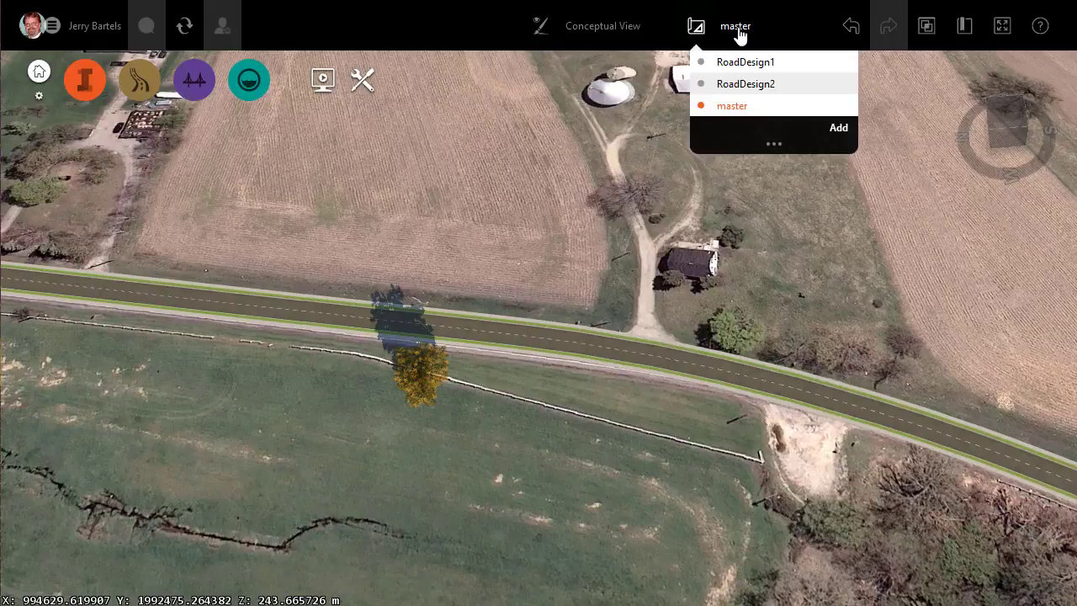
pyautogui.click(741, 62)
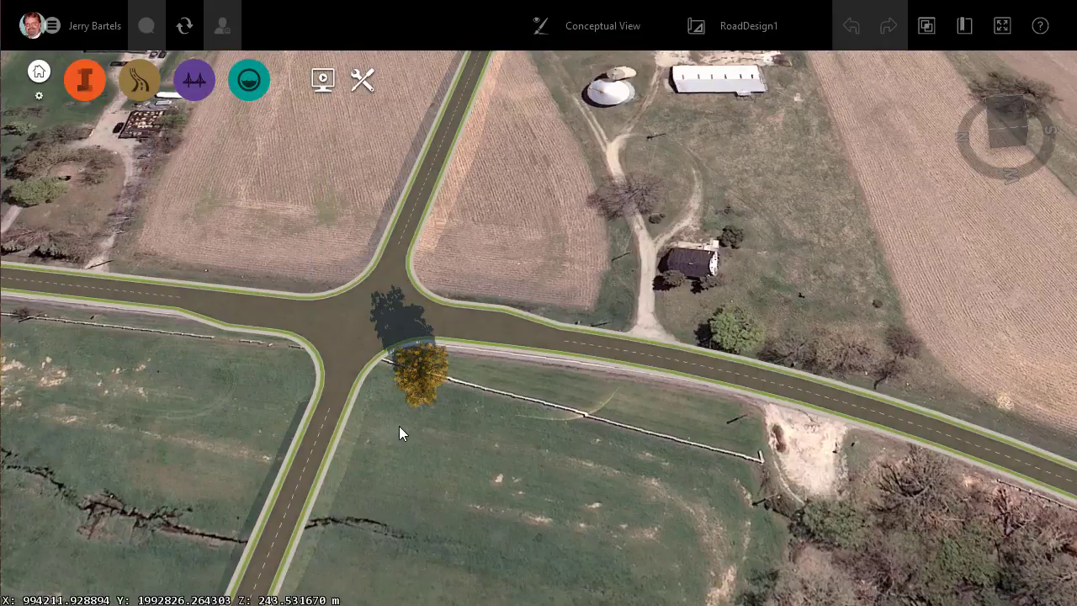
pyautogui.scroll(3, 399, 431)
pyautogui.scroll(-3, 404, 432)
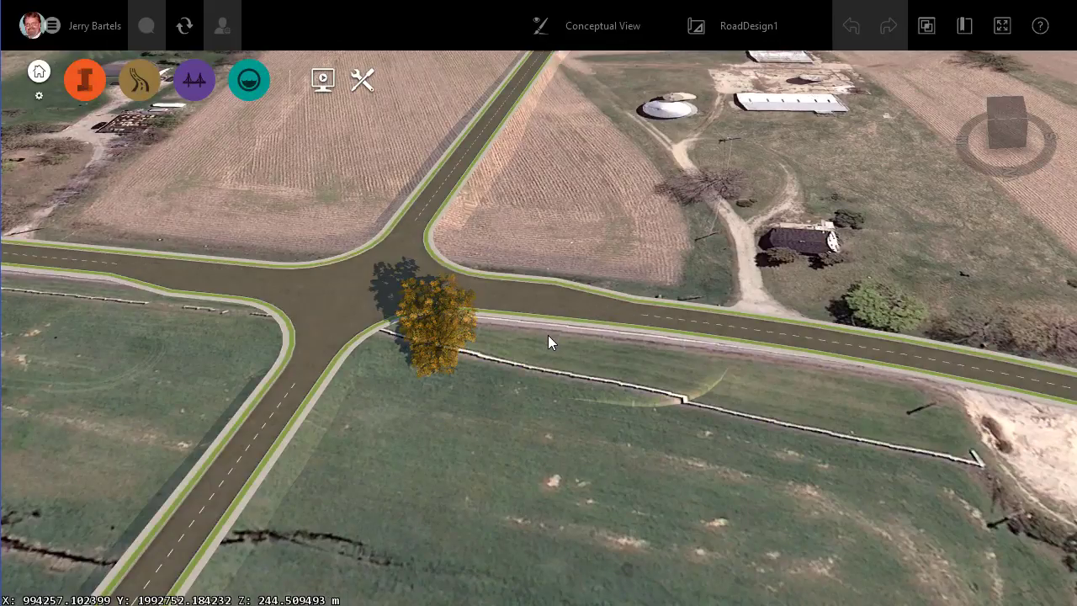
# Step: Activate RoadDesign2 to view its roundabout with the grassy central island
pyautogui.click(755, 32)
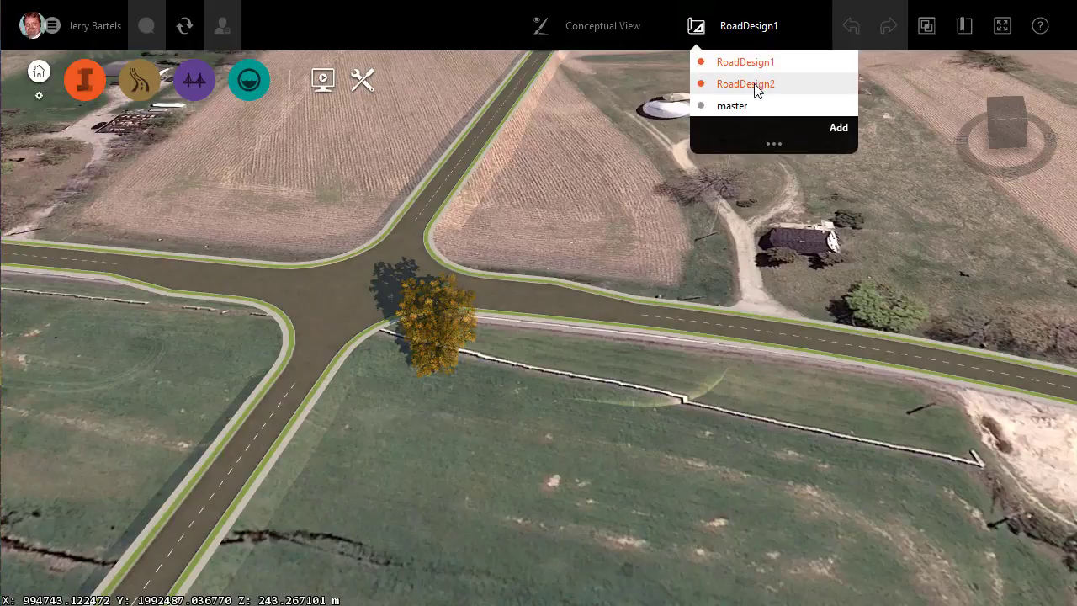
pyautogui.click(754, 86)
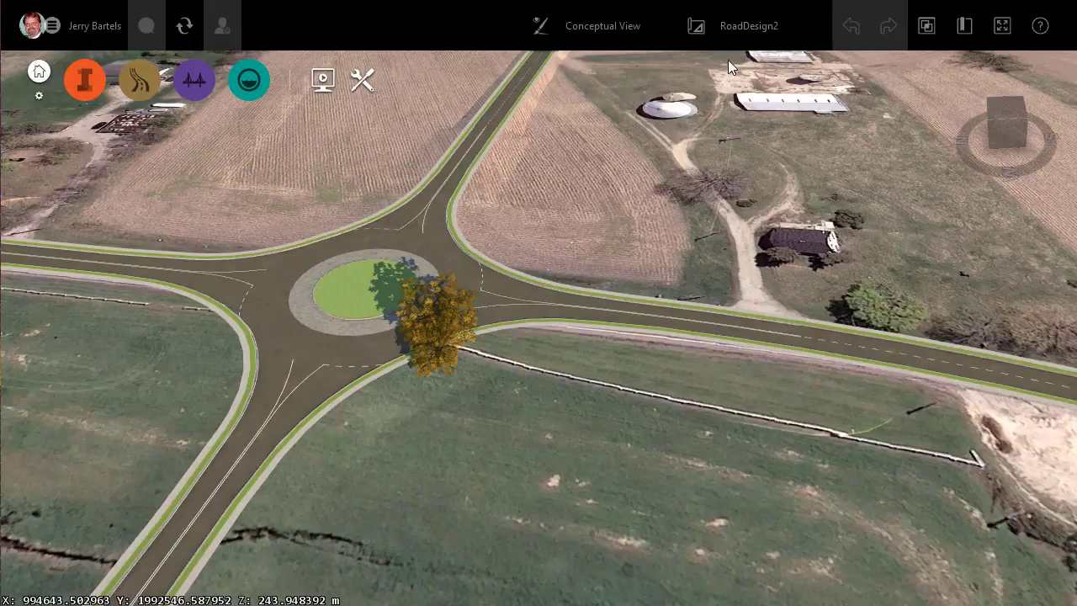
pyautogui.click(738, 30)
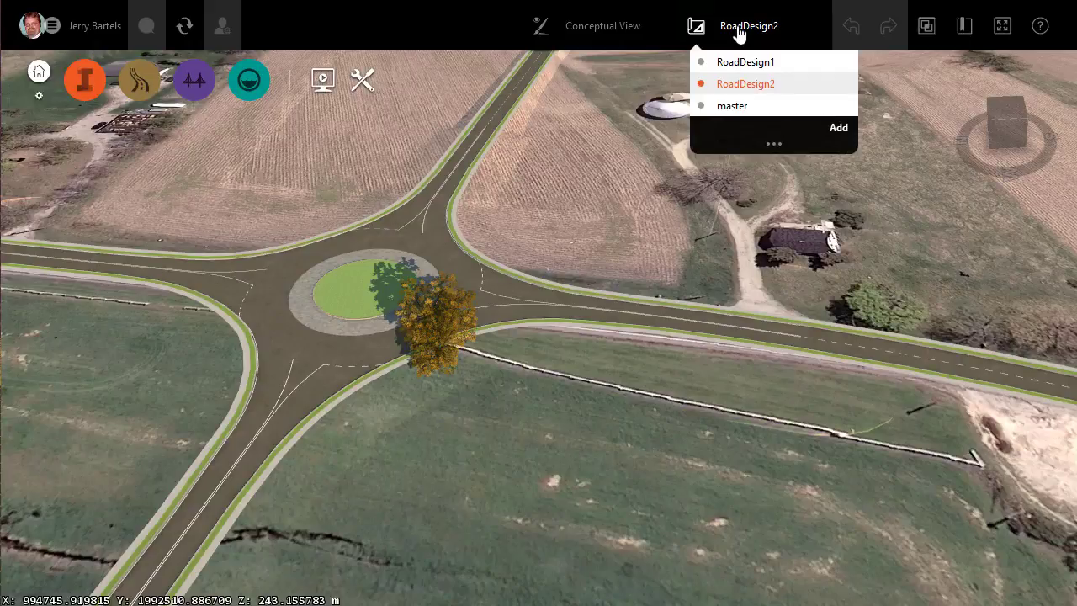
# Step: Return to the master proposal and select the roadside T18-V01 tree
pyautogui.click(734, 110)
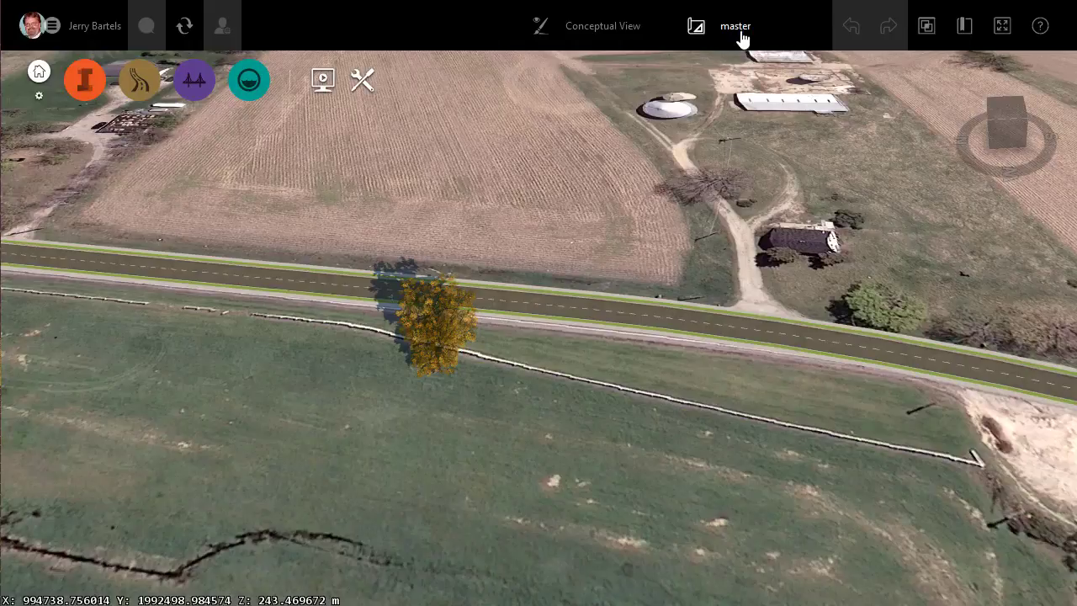
pyautogui.click(442, 327)
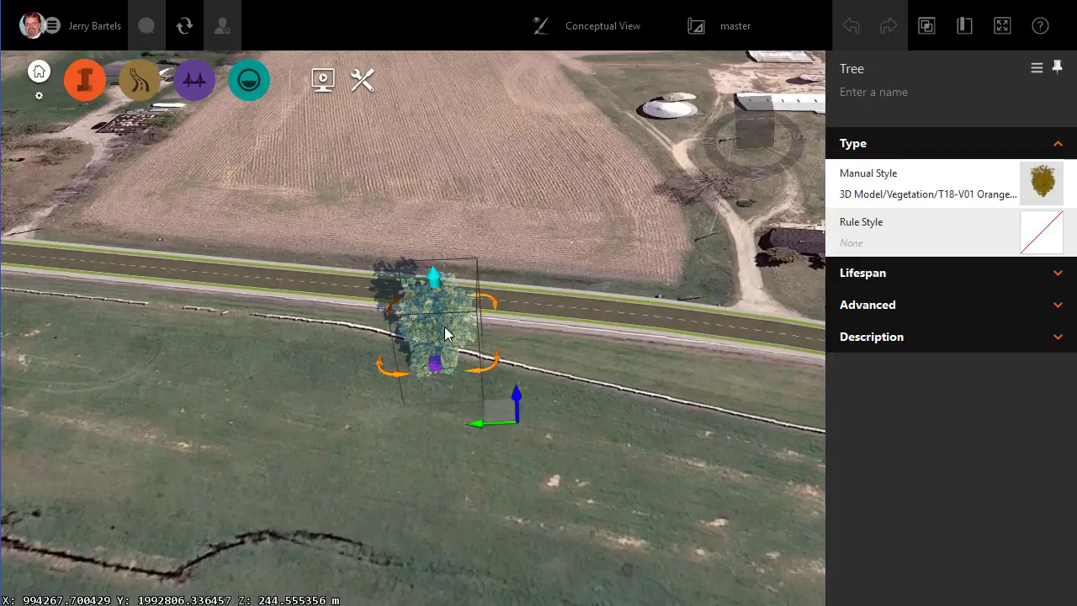
# Step: Copy the roadside tree and paste a second T18-V01 tree beside the farmhouse
pyautogui.hotkey('ctrl', 'c')
pyautogui.hotkey('ctrl', 'v')
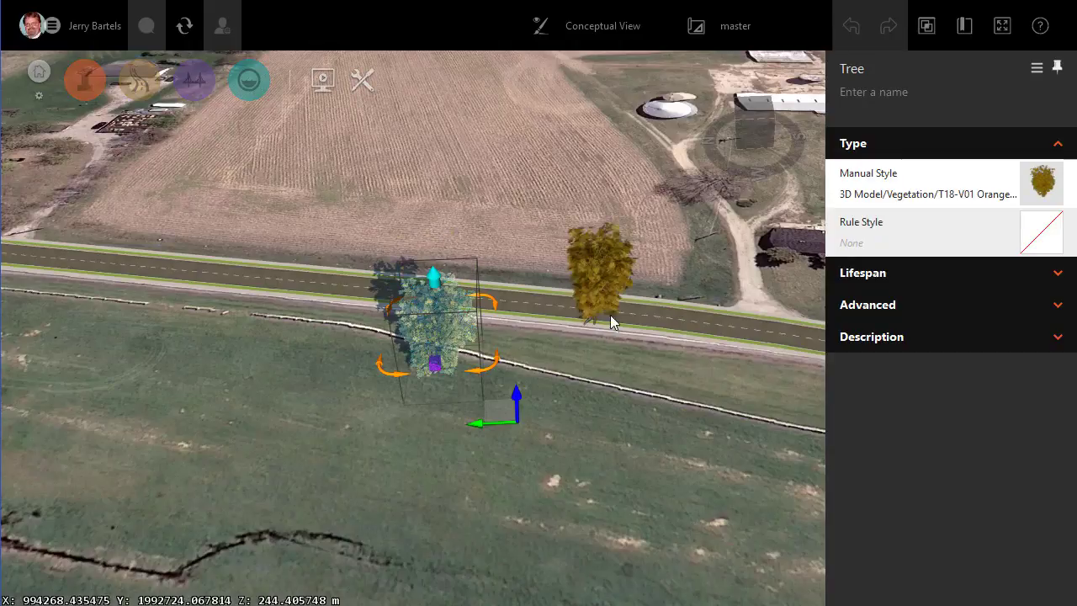
pyautogui.moveTo(681, 290); pyautogui.dragTo(555, 266, button='middle')
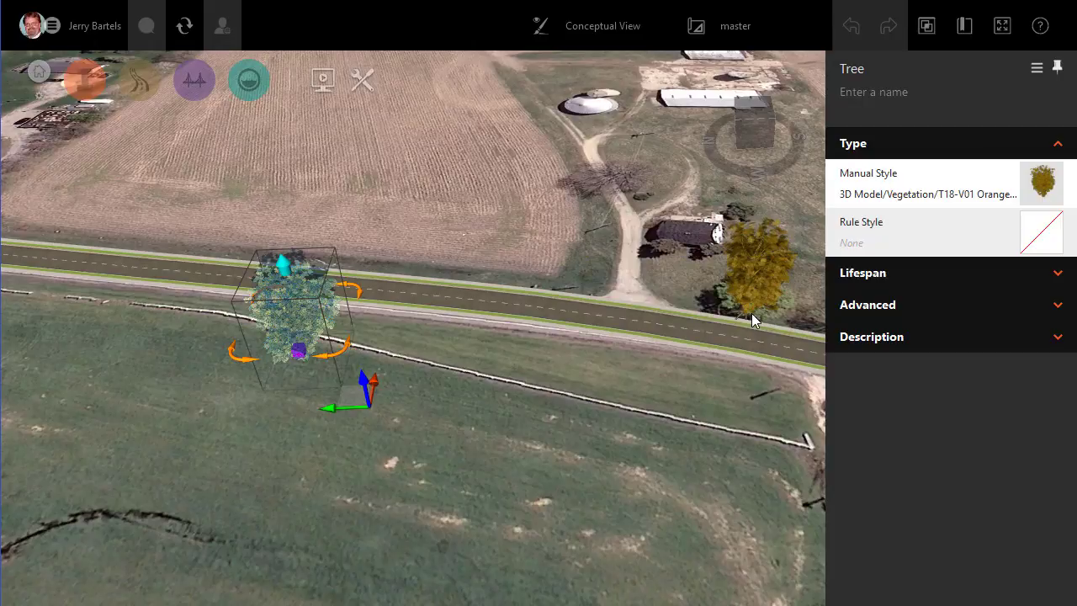
pyautogui.click(748, 314)
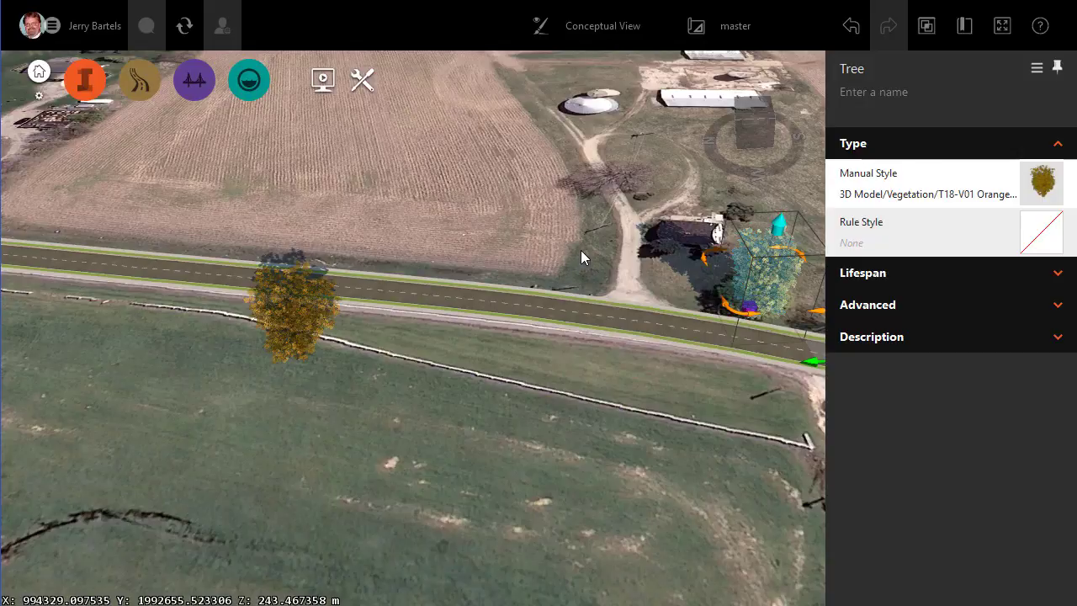
pyautogui.click(555, 237)
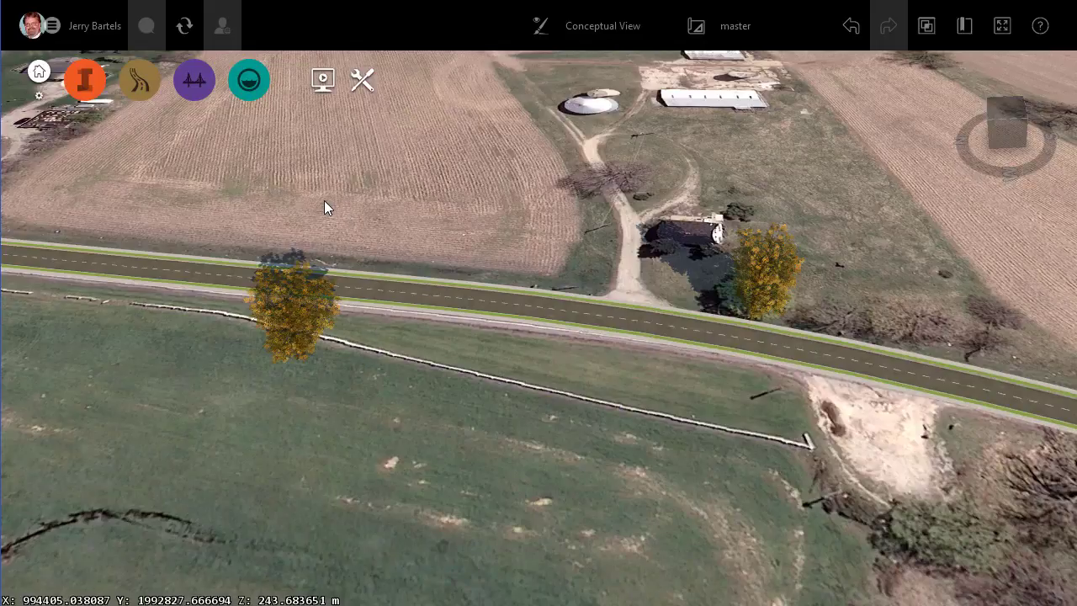
# Step: Place a Wooden Church city-furniture model on the farmhouse site
pyautogui.click(84, 81)
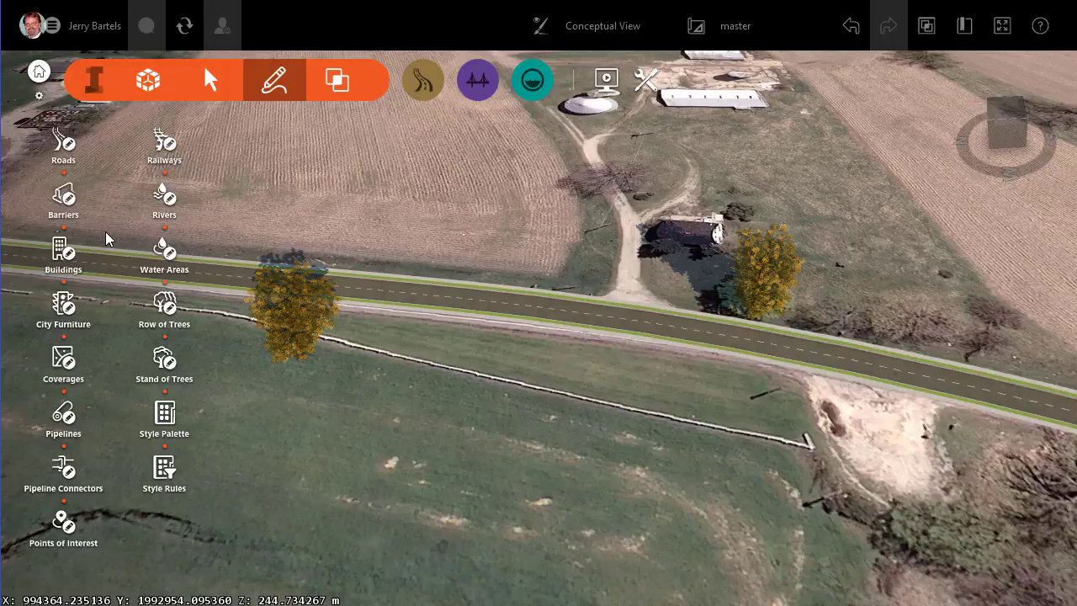
pyautogui.click(63, 307)
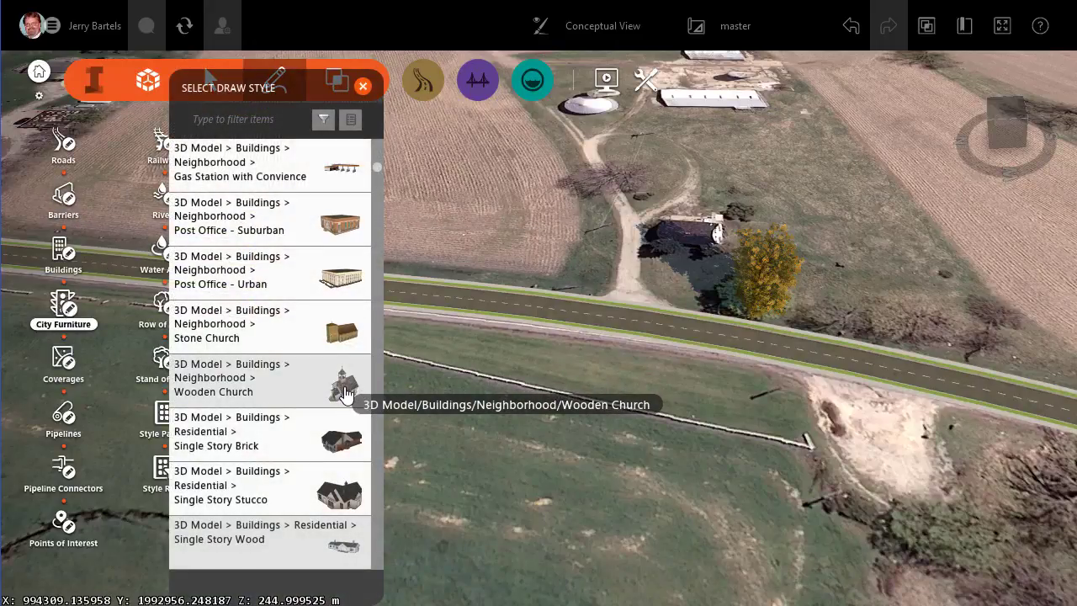
pyautogui.click(687, 231)
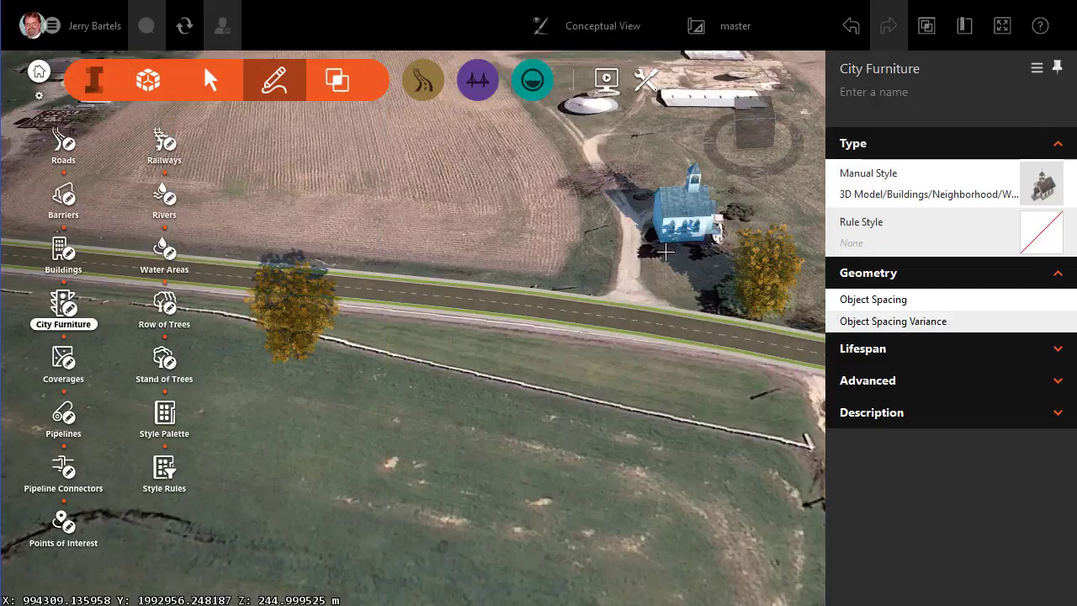
# Step: Rotate the Wooden Church about -180 degrees so it faces the road
pyautogui.click(684, 227)
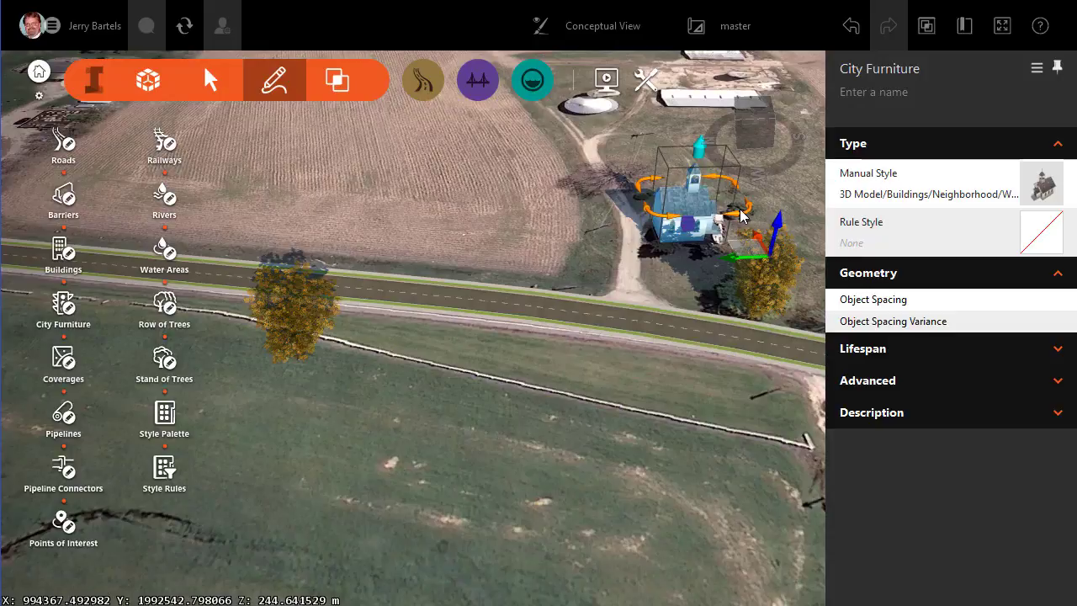
pyautogui.click(687, 229)
pyautogui.moveTo(685, 228); pyautogui.dragTo(476, 105)
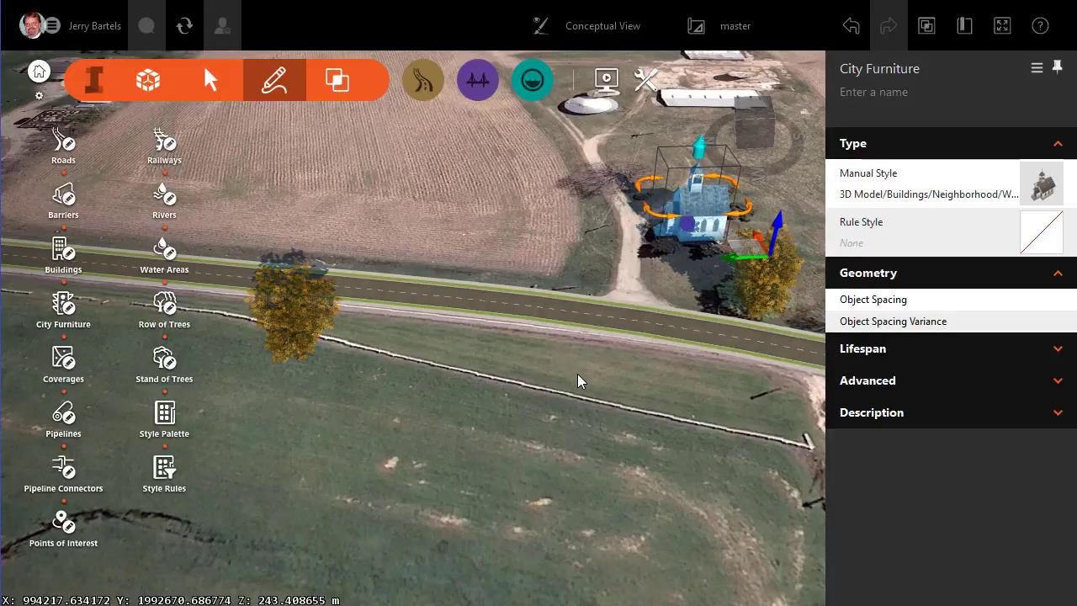
pyautogui.click(567, 435)
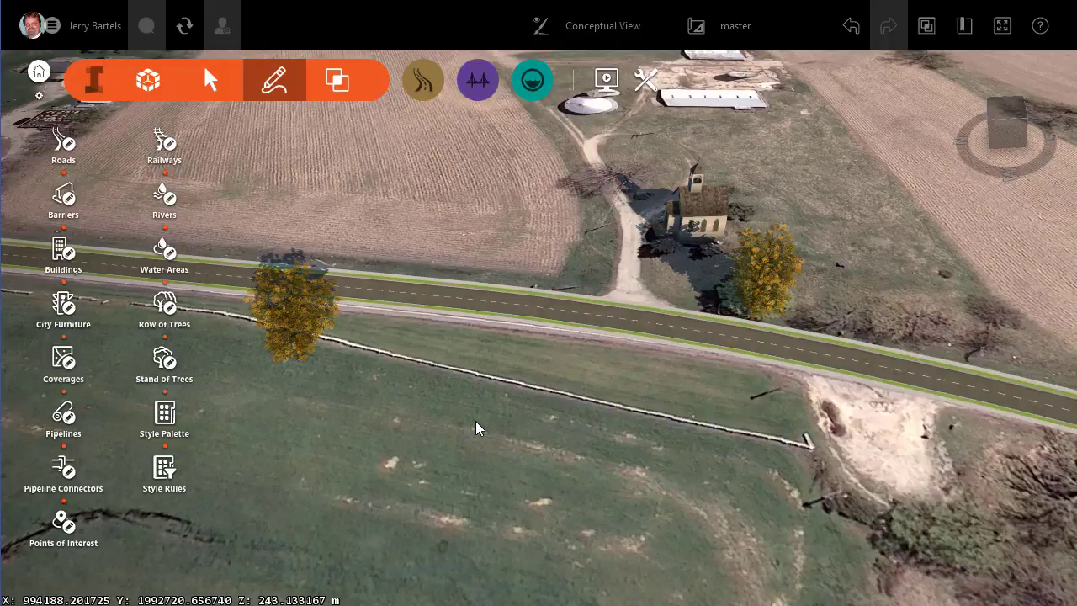
pyautogui.scroll(2, 488, 433)
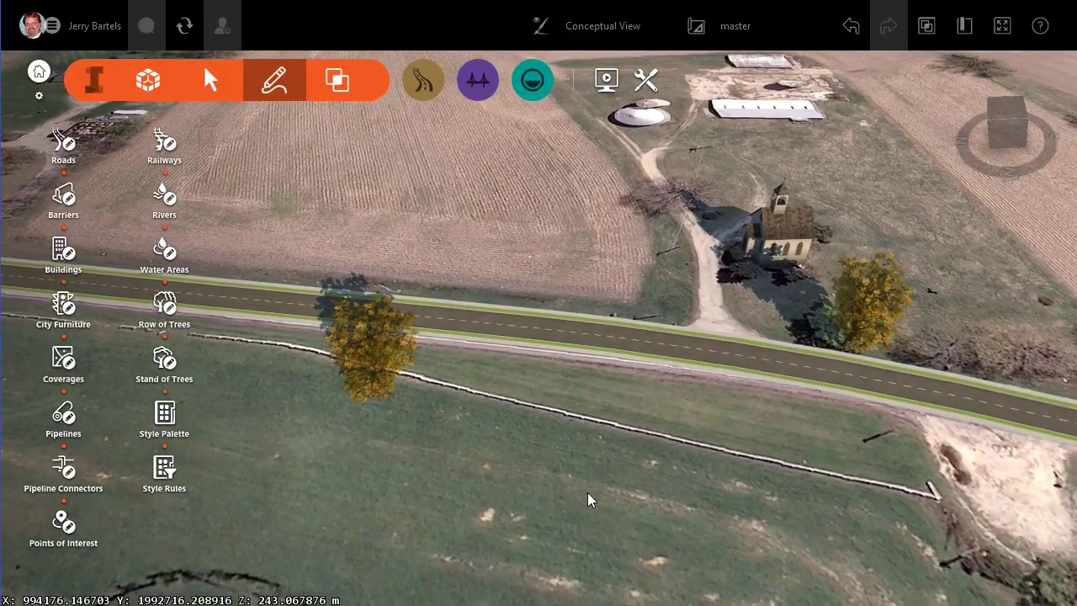
# Step: Switch to RoadDesign1 and select its T18-V01 tree at the intersection corner
pyautogui.click(735, 34)
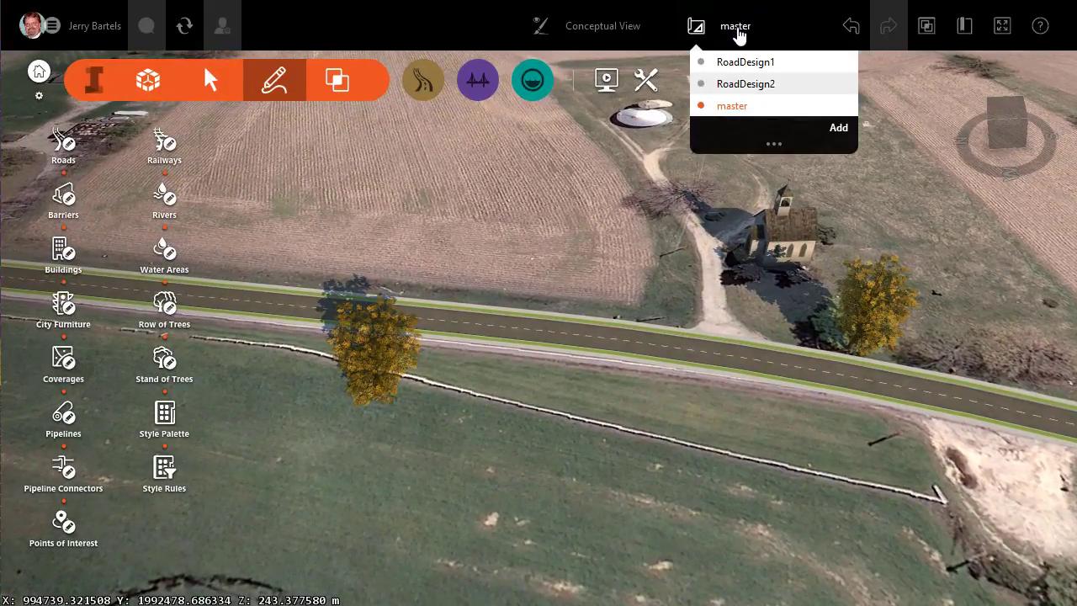
pyautogui.click(743, 64)
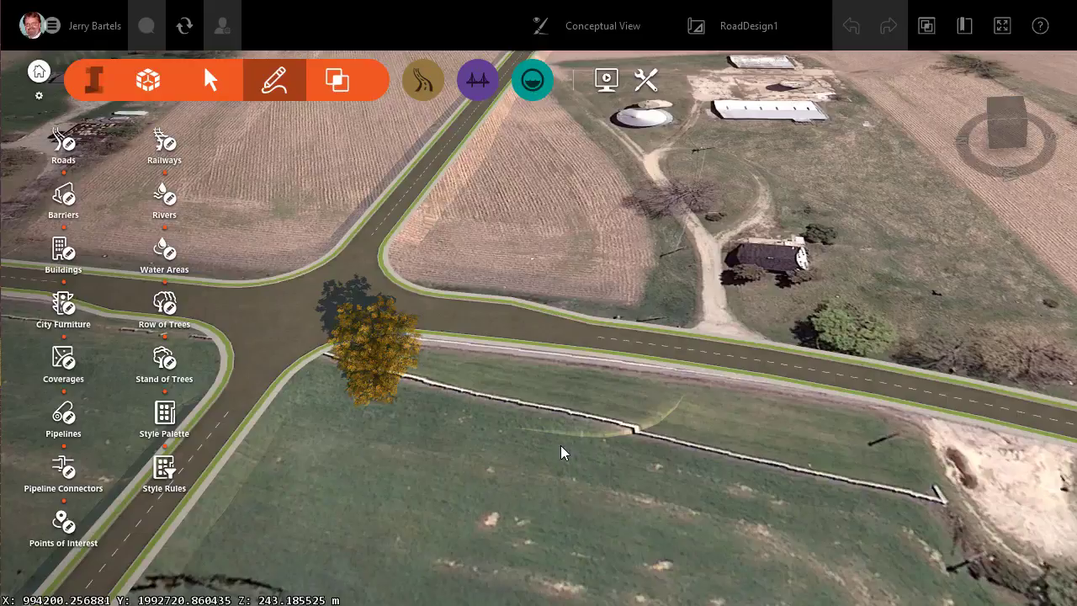
pyautogui.click(378, 357)
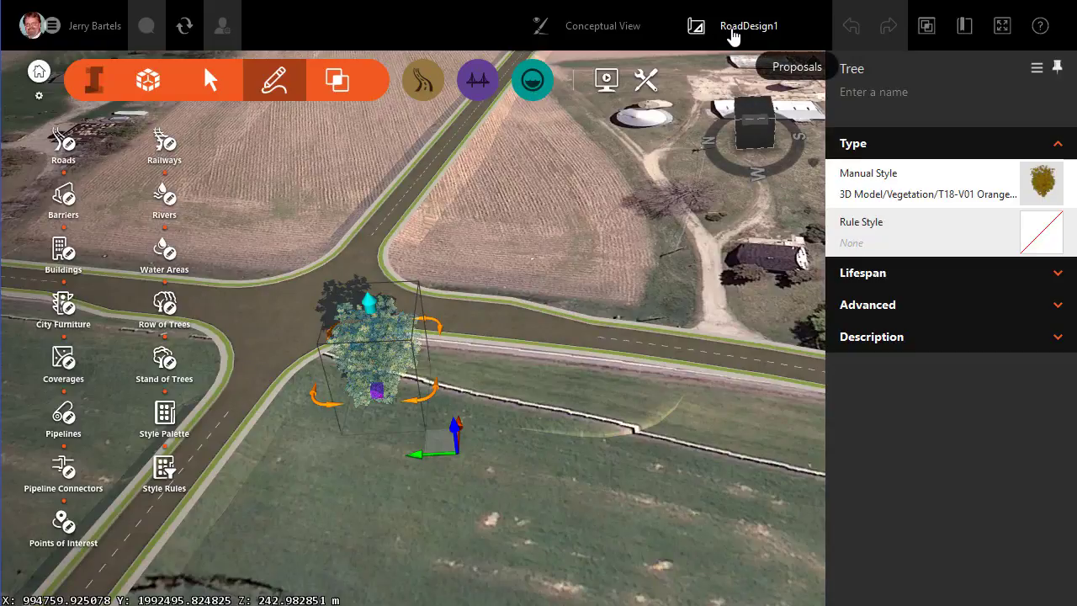
# Step: Return to master near the church and trees, collapse the Create toolbar, and list views
pyautogui.click(732, 34)
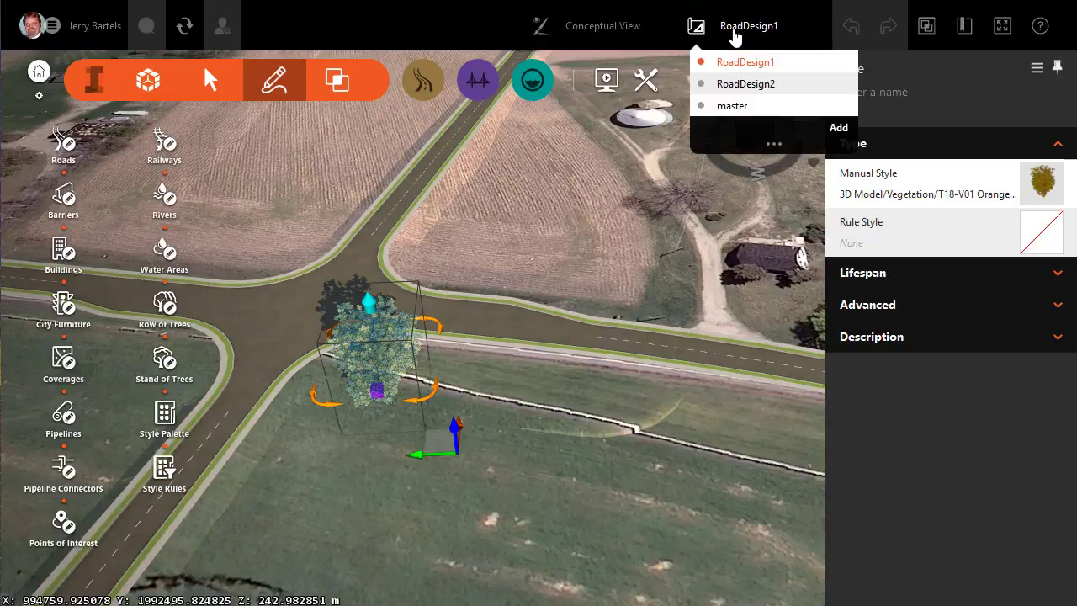
pyautogui.click(723, 106)
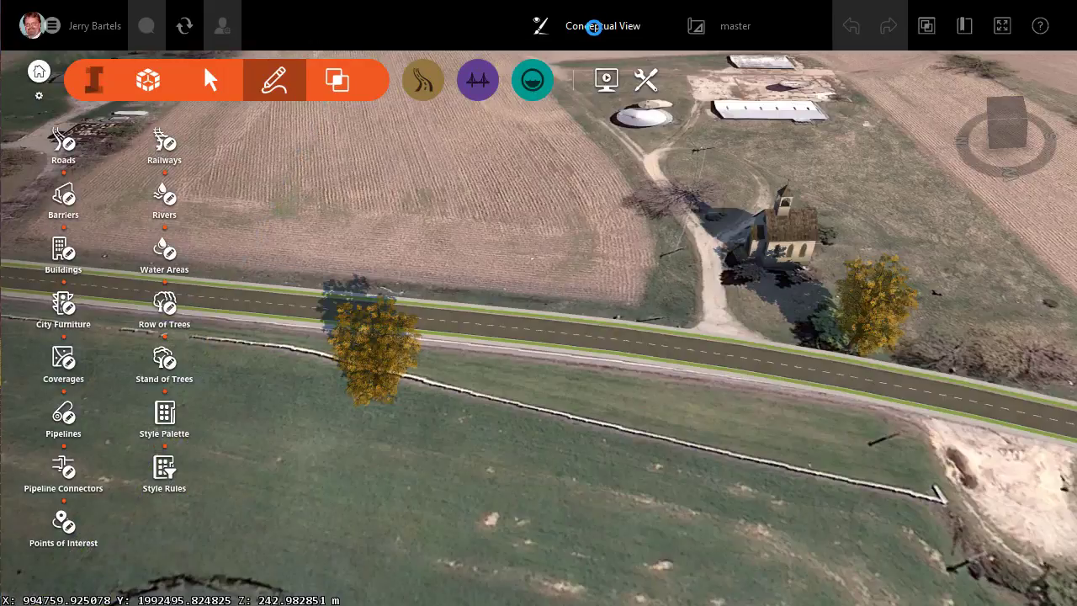
pyautogui.moveTo(660, 183); pyautogui.dragTo(625, 246)
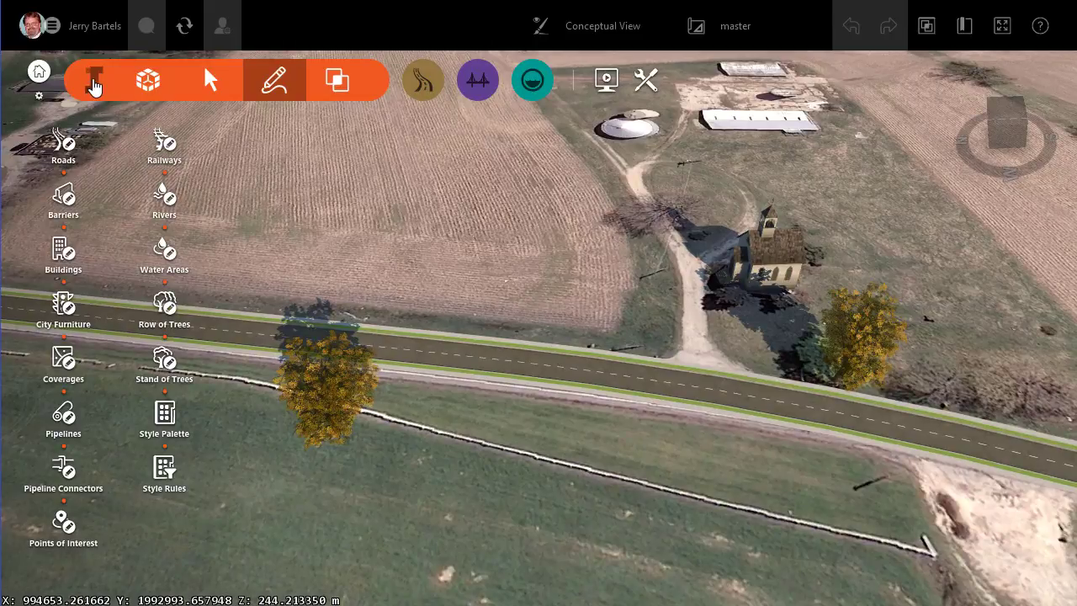
pyautogui.click(92, 80)
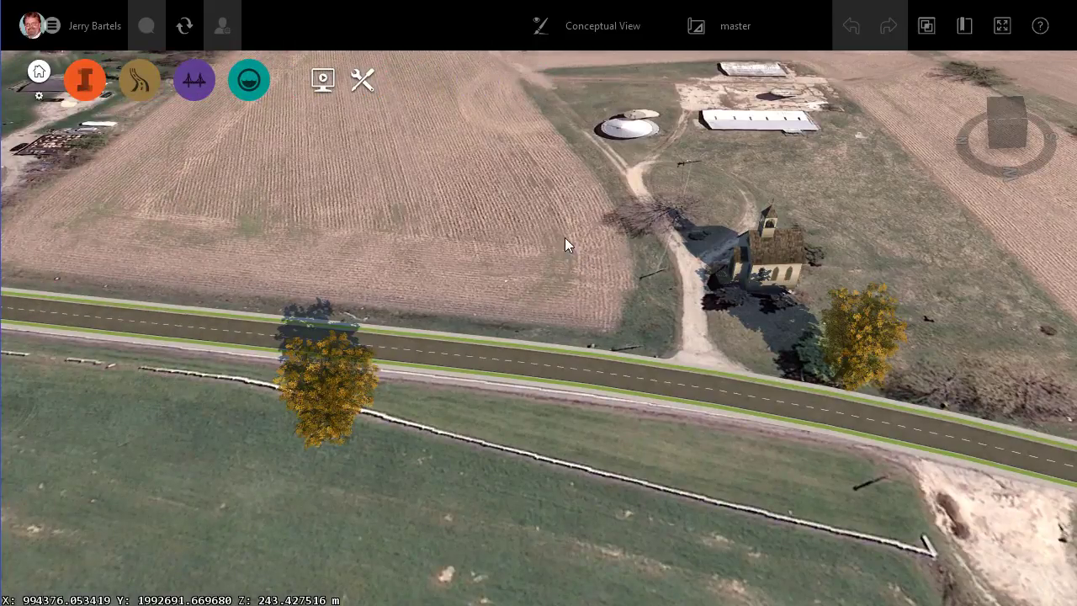
pyautogui.click(588, 33)
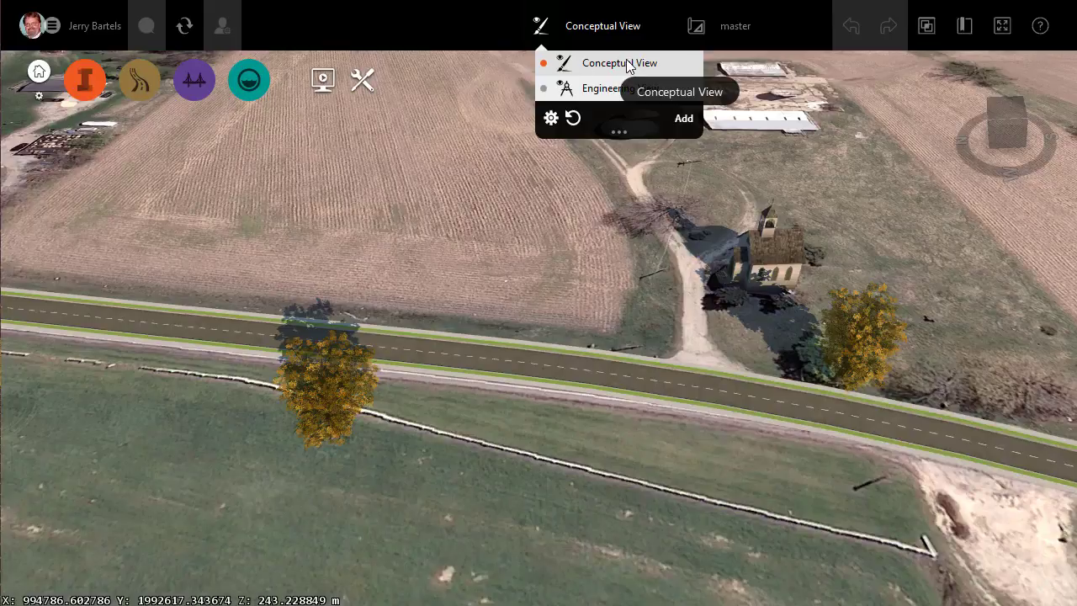
# Step: Switch off Edit mode in the current view settings, then right-click the roadside tree
pyautogui.click(551, 118)
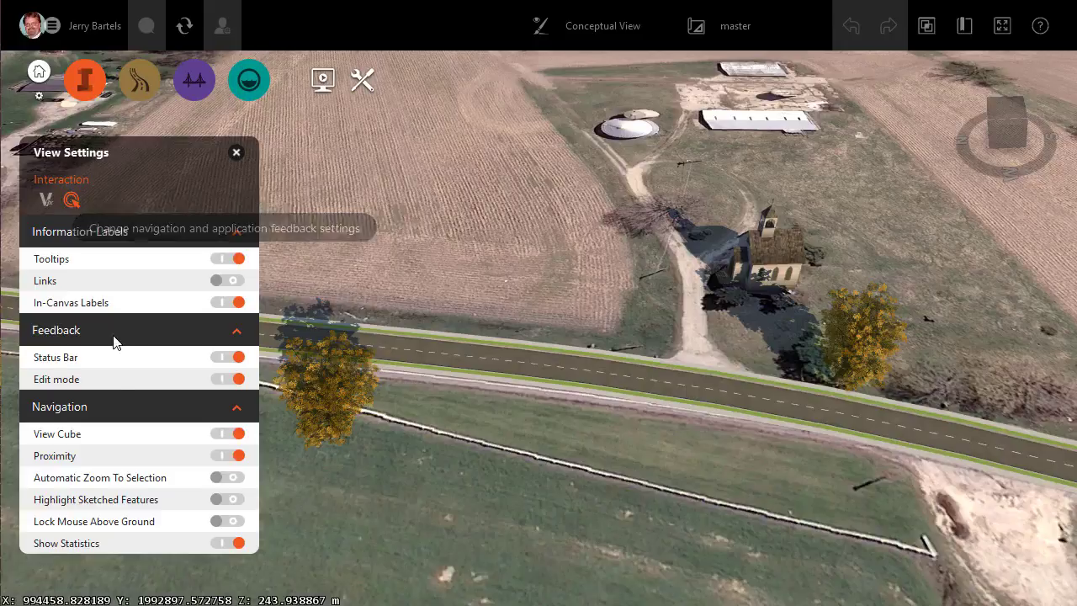
pyautogui.click(238, 380)
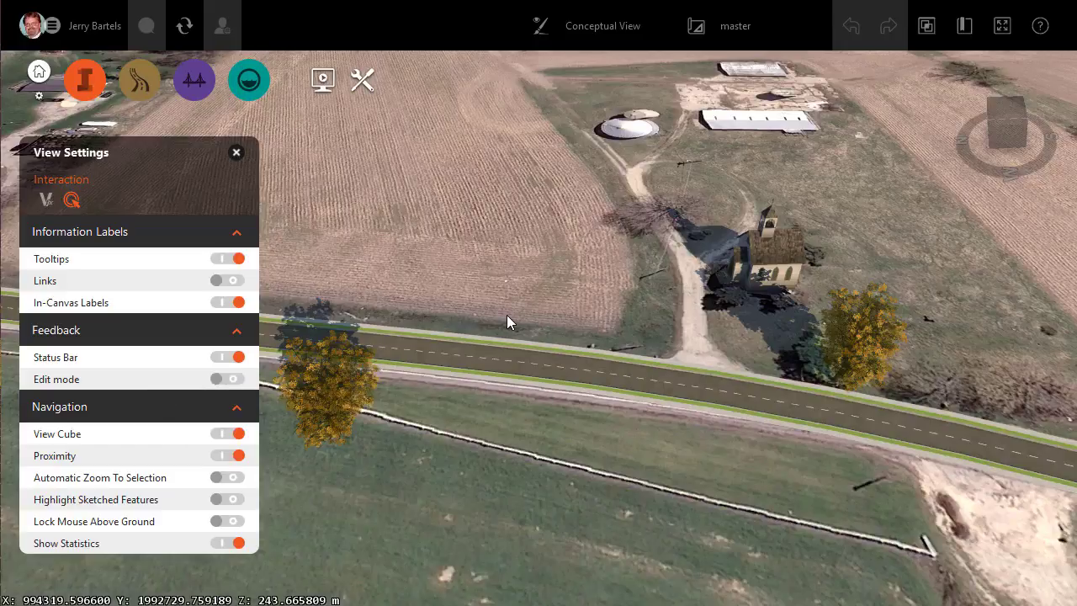
pyautogui.click(331, 392)
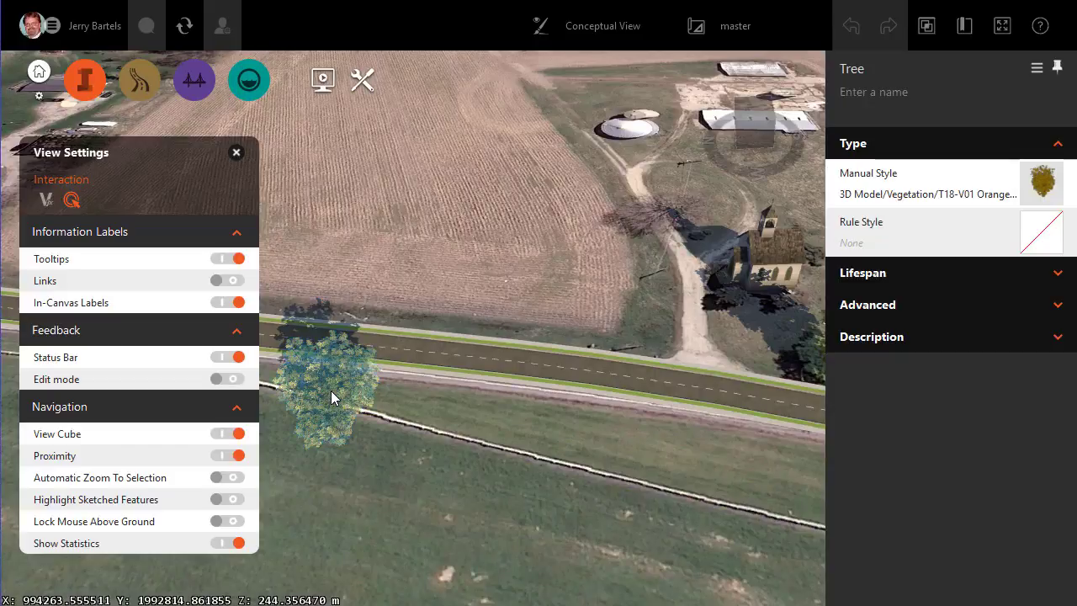
pyautogui.rightClick(332, 392)
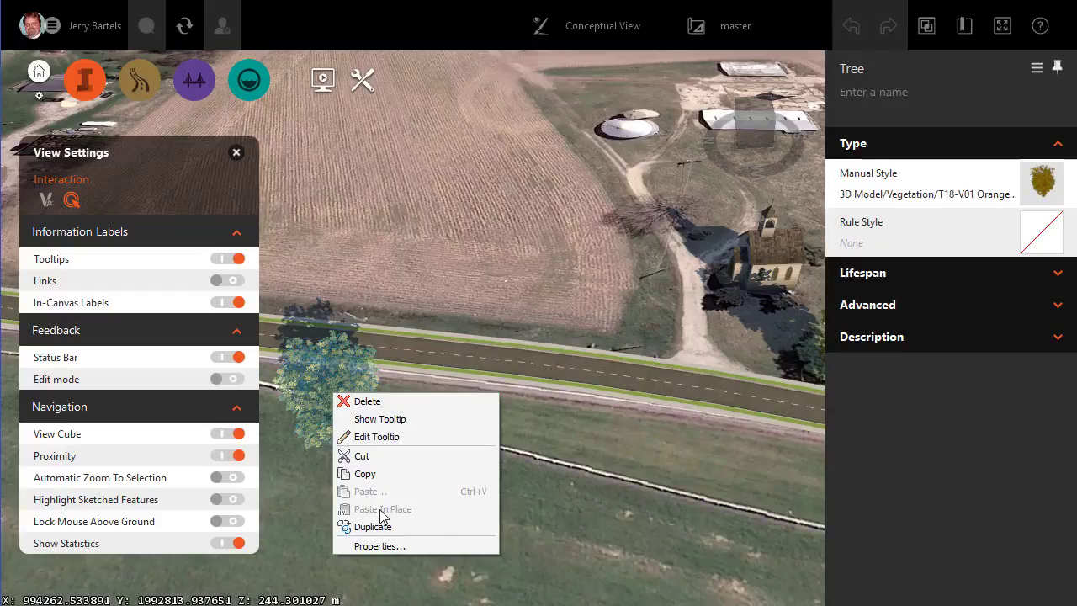
pyautogui.click(233, 378)
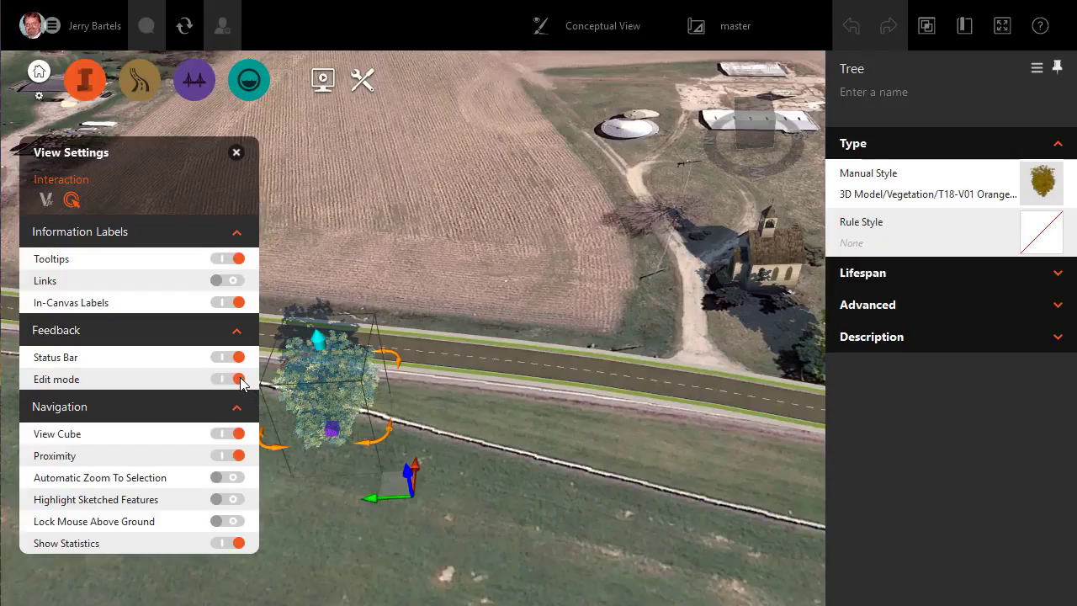
pyautogui.rightClick(330, 402)
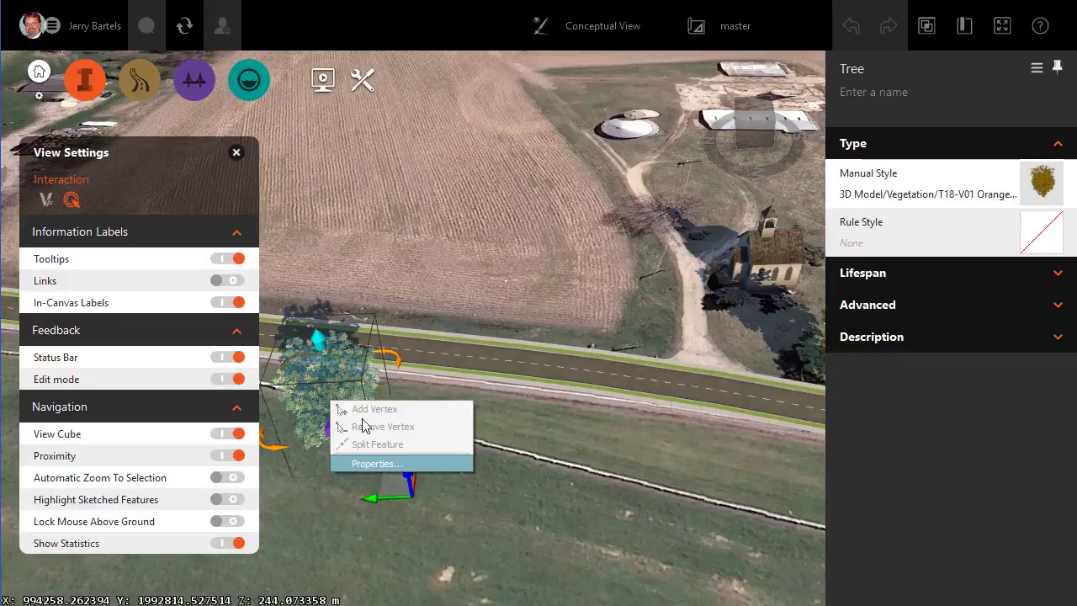
pyautogui.click(457, 283)
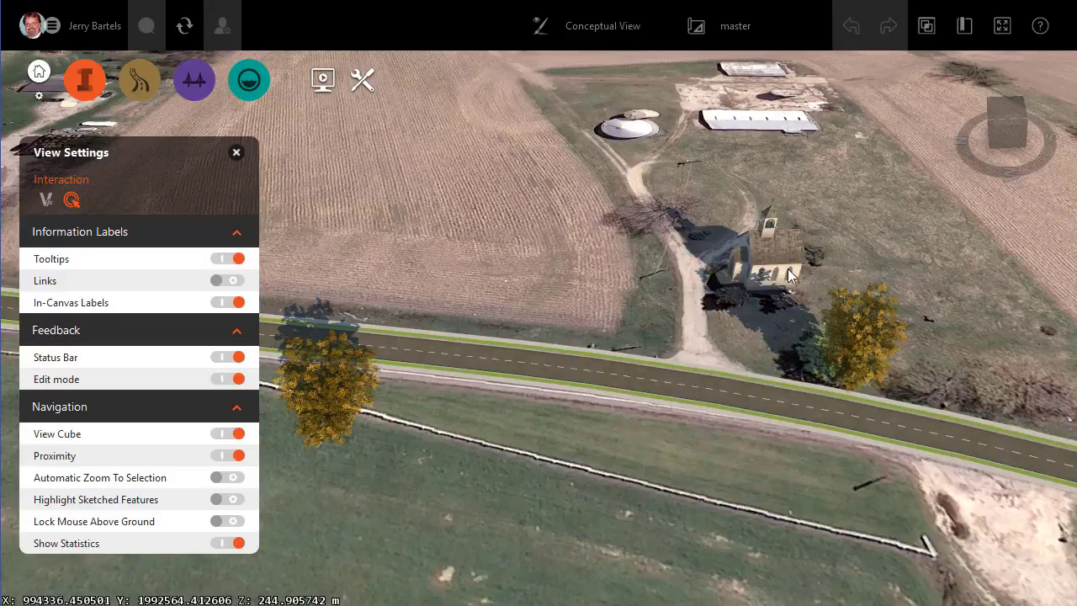
pyautogui.click(234, 379)
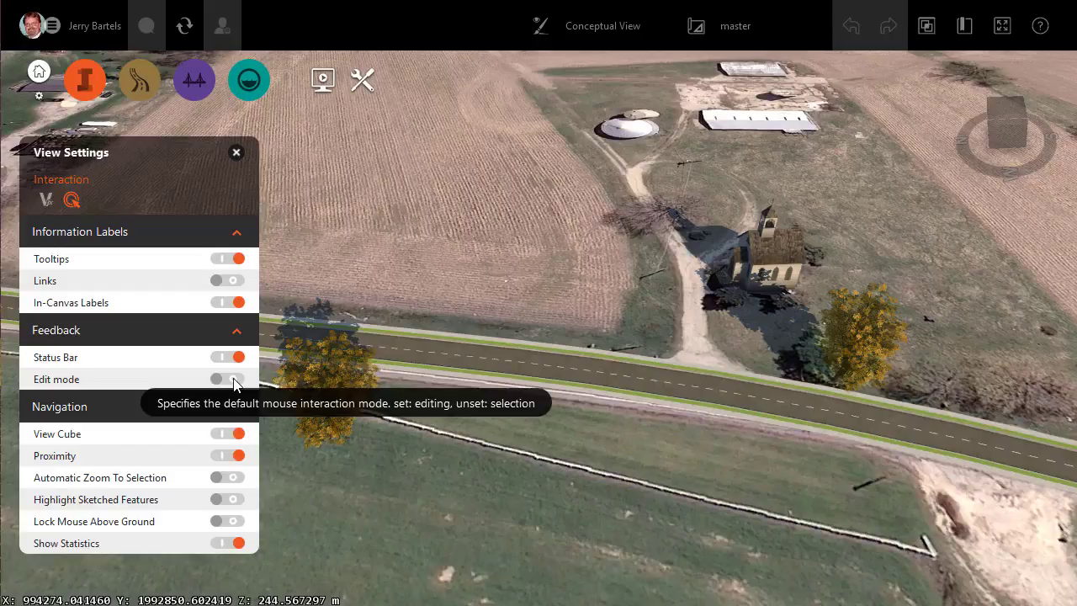
pyautogui.click(327, 383)
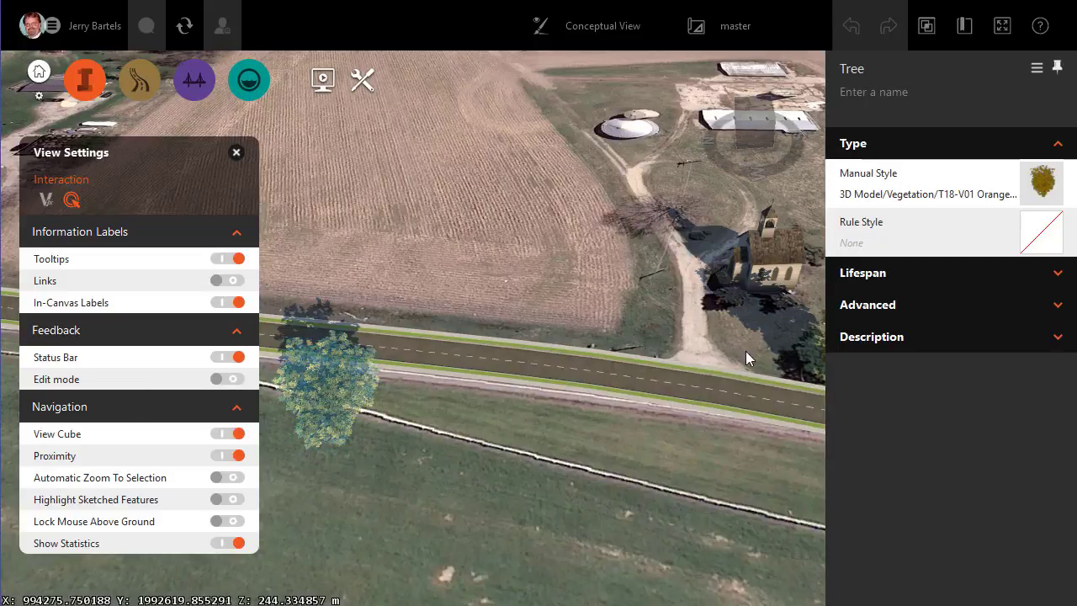
# Step: Add the Wooden Church and its neighbouring tree to the selection and copy all three assets
pyautogui.keyDown('ctrl'); pyautogui.click(764, 277); pyautogui.keyUp('ctrl')
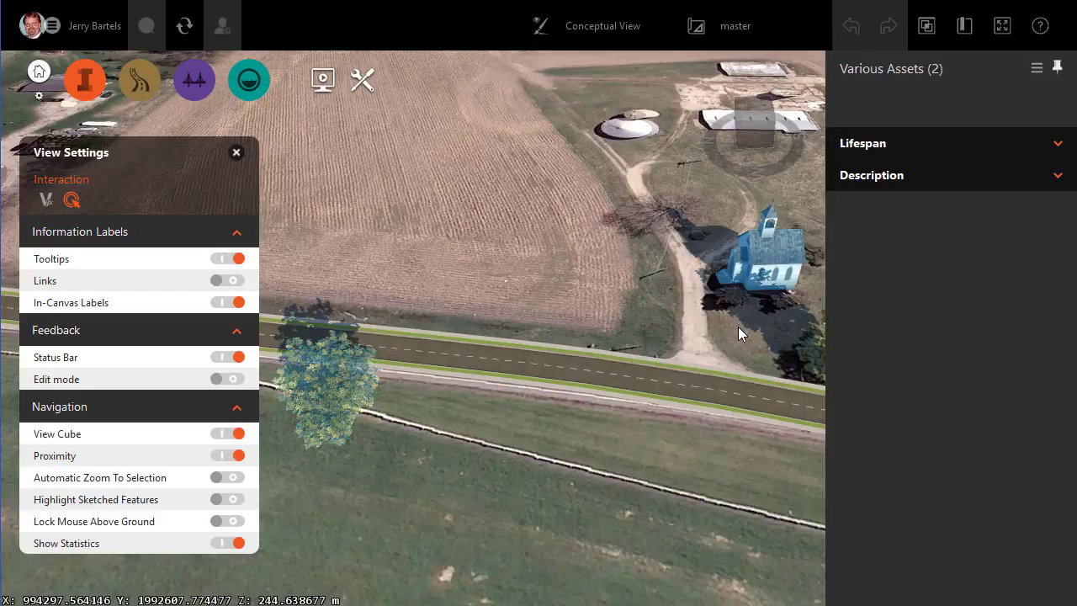
pyautogui.moveTo(738, 327); pyautogui.dragTo(677, 296)
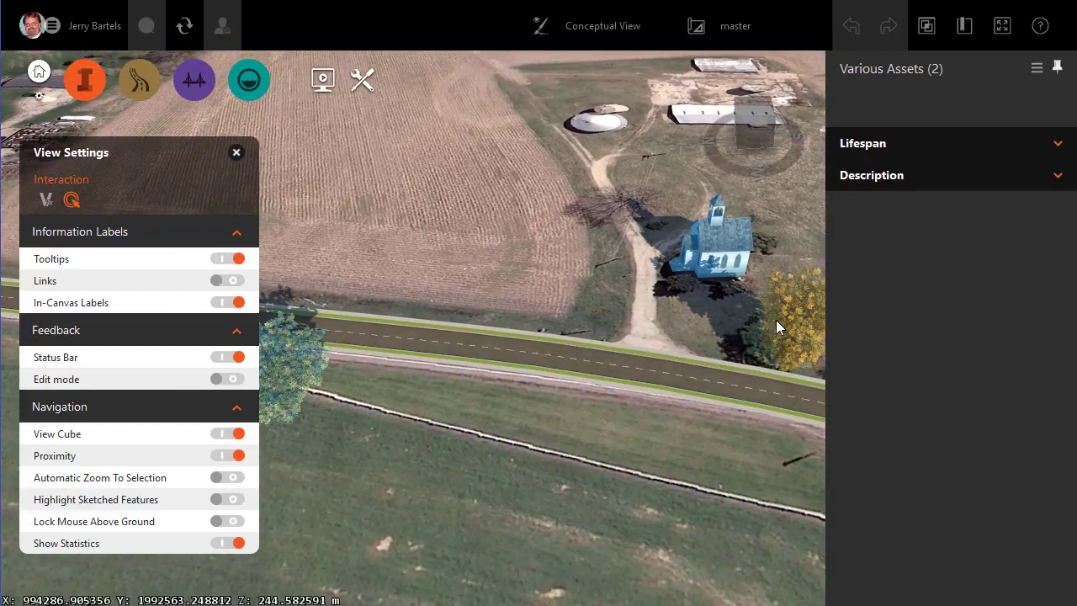
pyautogui.keyDown('ctrl'); pyautogui.click(793, 321); pyautogui.keyUp('ctrl')
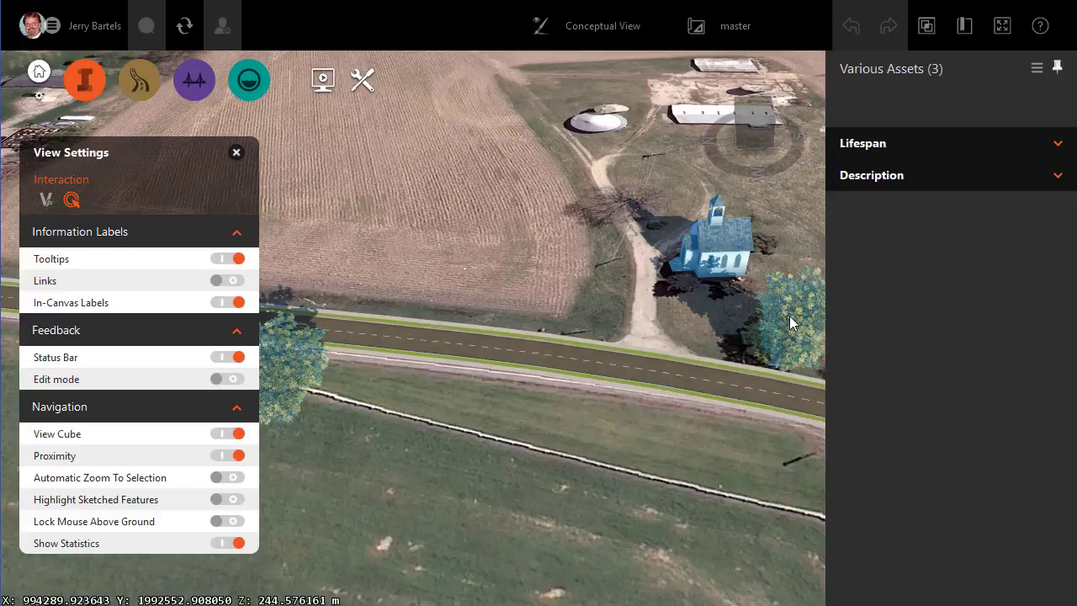
pyautogui.rightClick(790, 317)
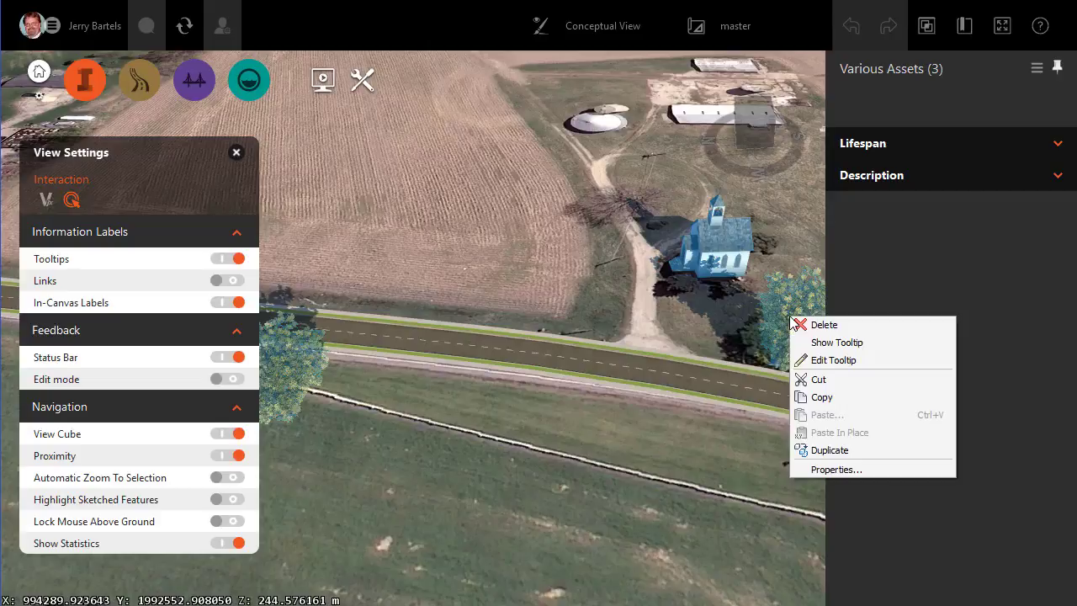
pyautogui.click(813, 398)
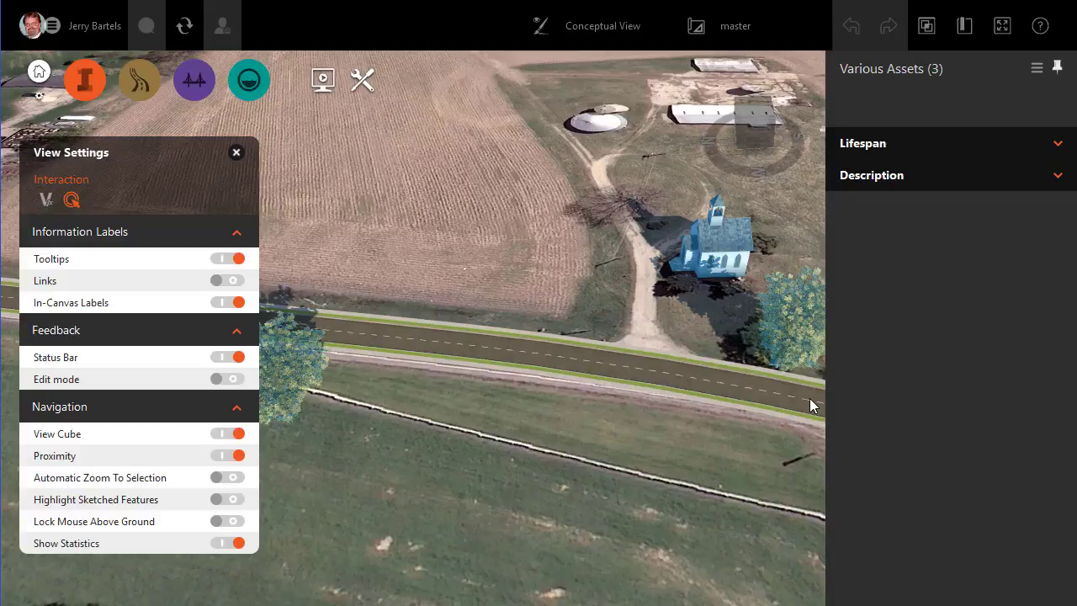
pyautogui.click(730, 30)
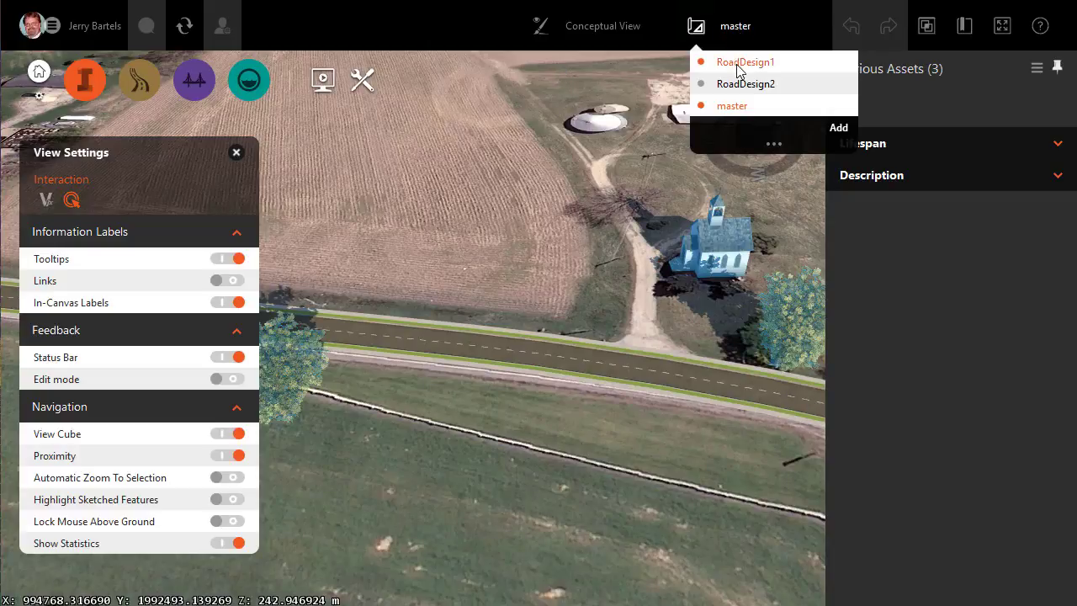
# Step: Activate RoadDesign1 and orbit around its intersection, which has no church or second tree
pyautogui.click(737, 64)
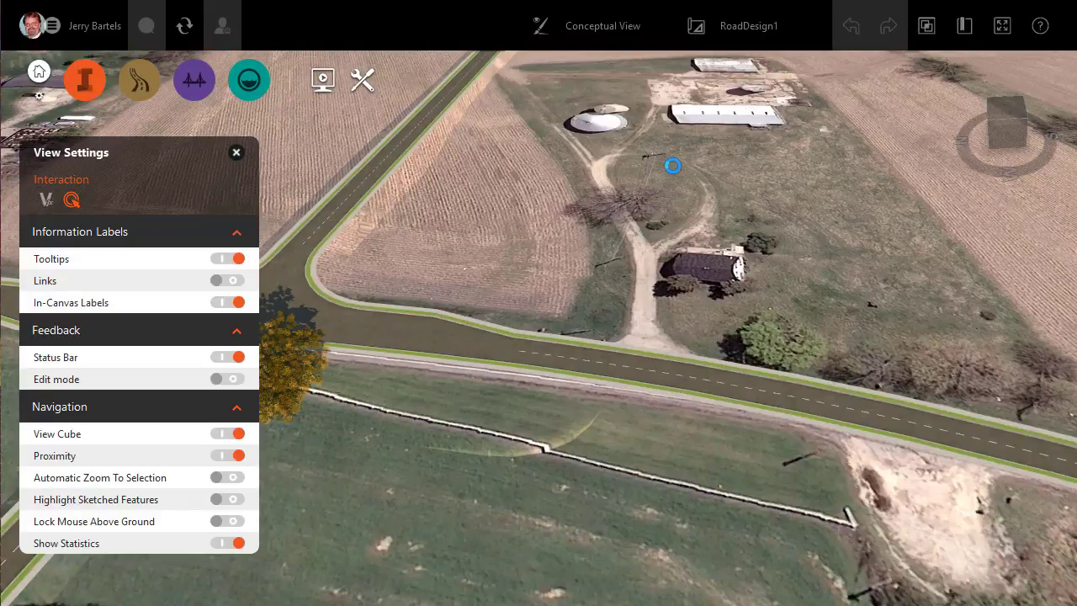
pyautogui.moveTo(600, 272); pyautogui.dragTo(670, 287, button='middle')
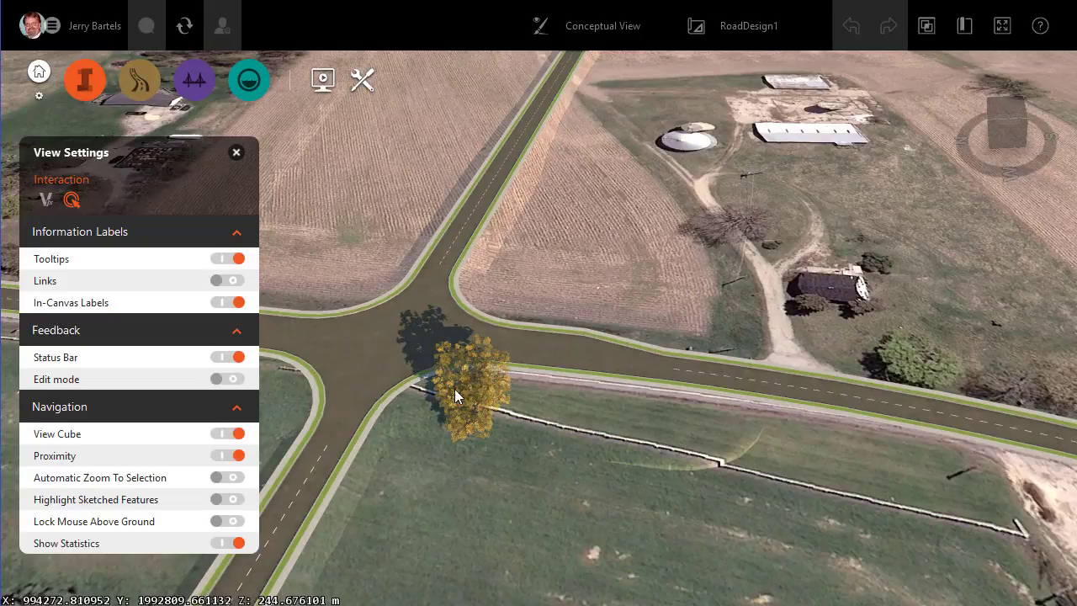
# Step: Paste the copied church and trees in place into RoadDesign1, then inspect the pasted church and roadside tree
pyautogui.rightClick(619, 224)
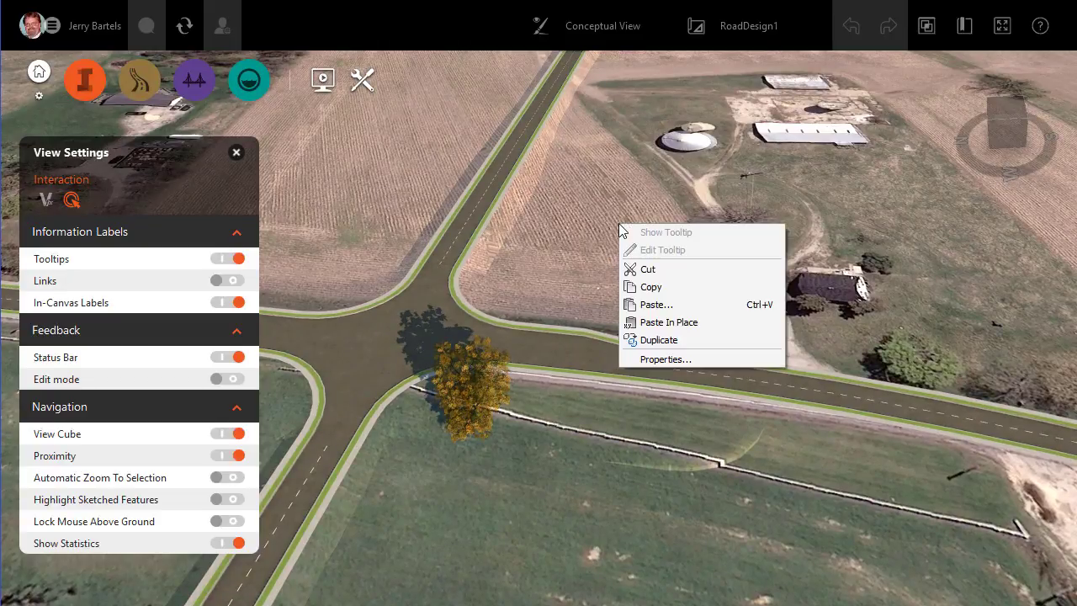
pyautogui.click(669, 322)
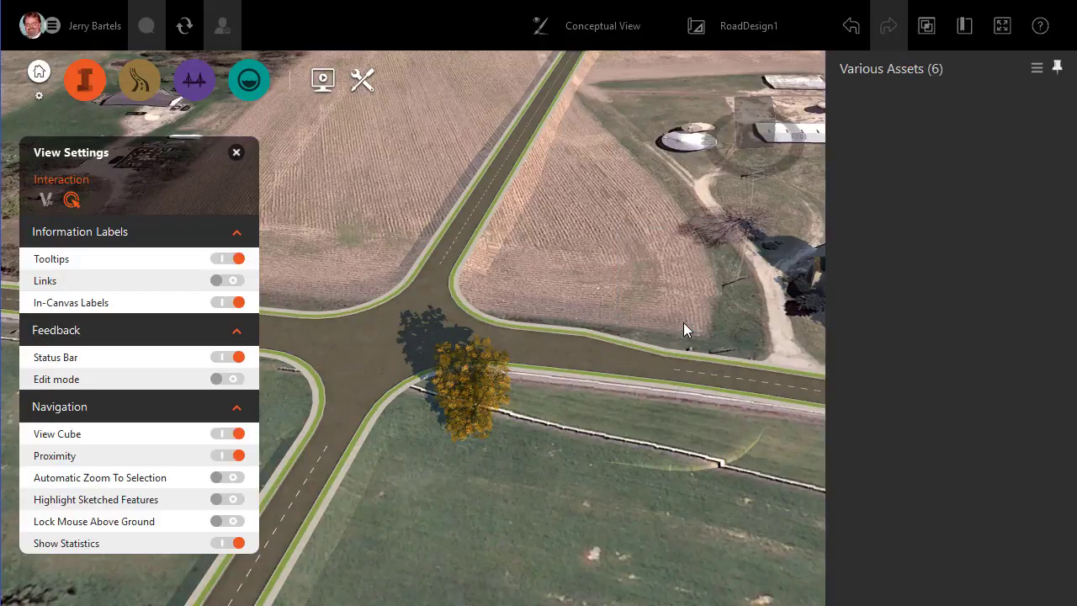
pyautogui.moveTo(676, 271); pyautogui.dragTo(651, 274)
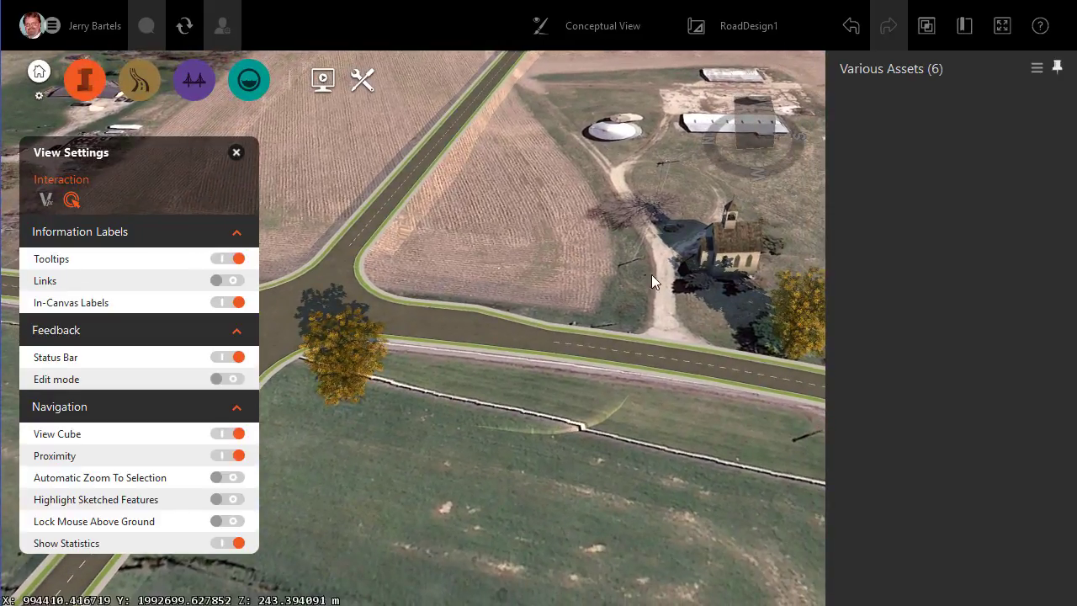
pyautogui.click(728, 246)
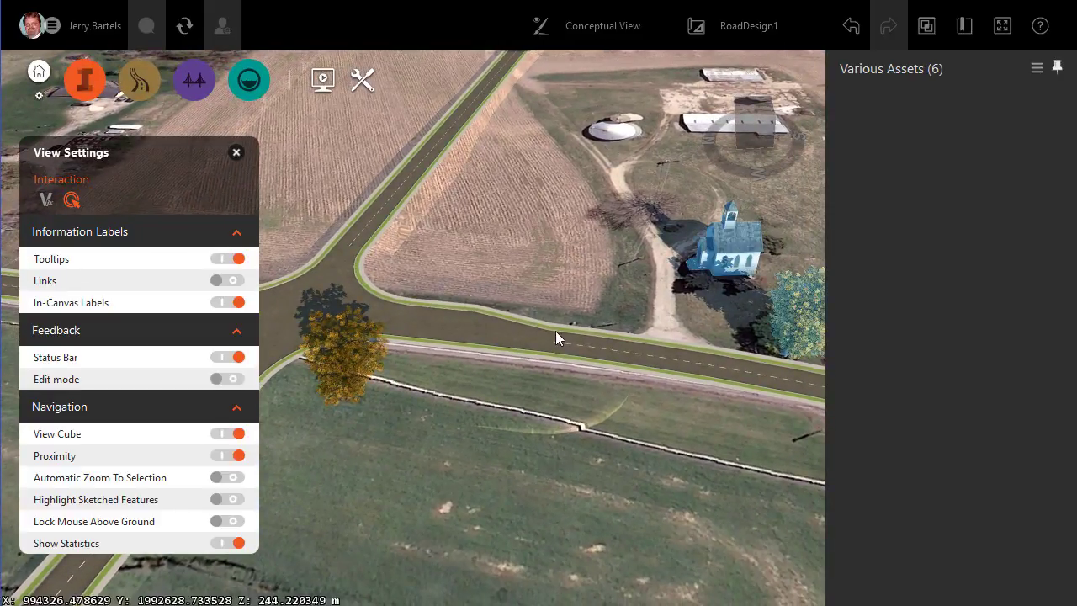
pyautogui.click(350, 363)
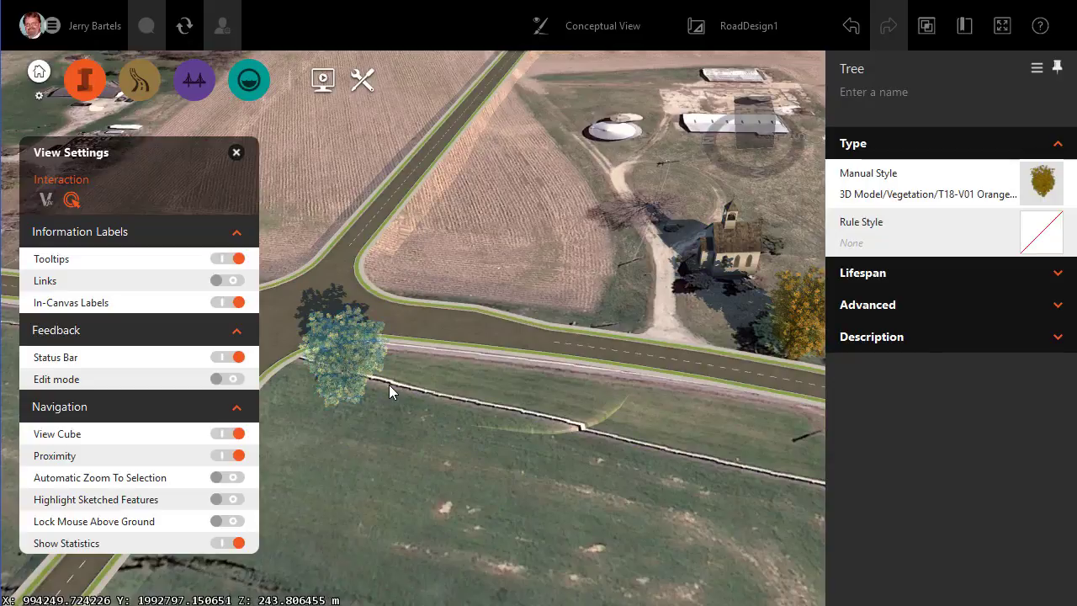
# Step: Check the tree beside the church, clear the selection, and paste the church and trees in place again
pyautogui.click(391, 384)
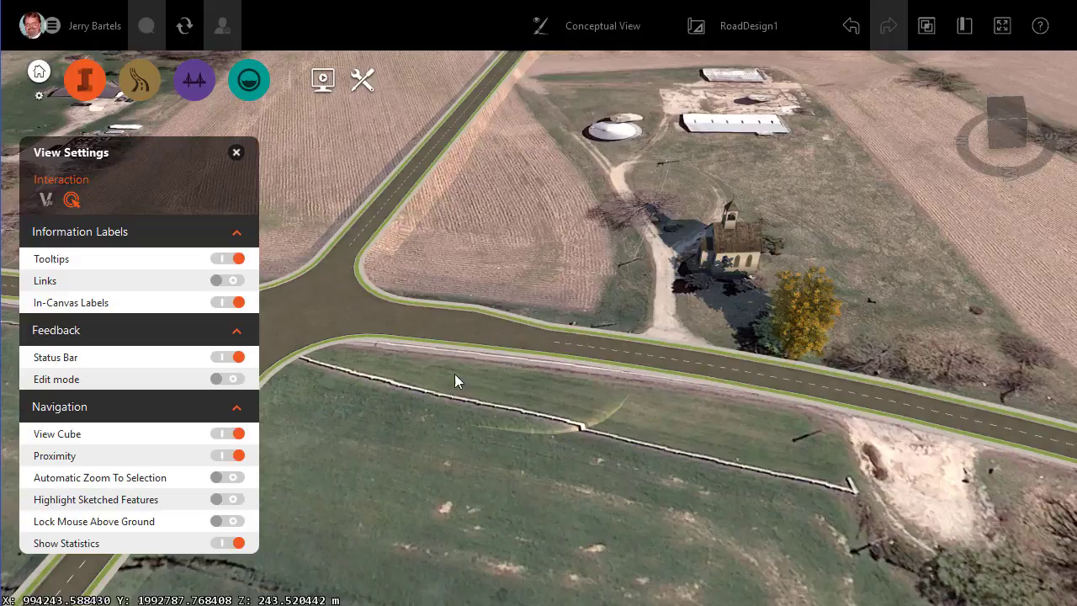
pyautogui.click(797, 311)
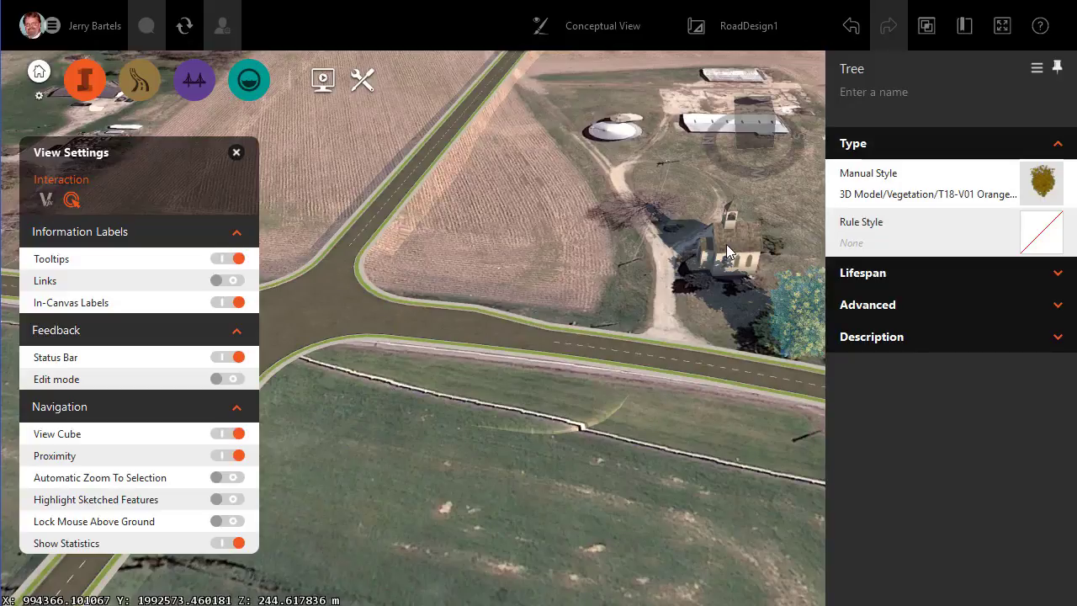
pyautogui.click(727, 246)
pyautogui.click(665, 276)
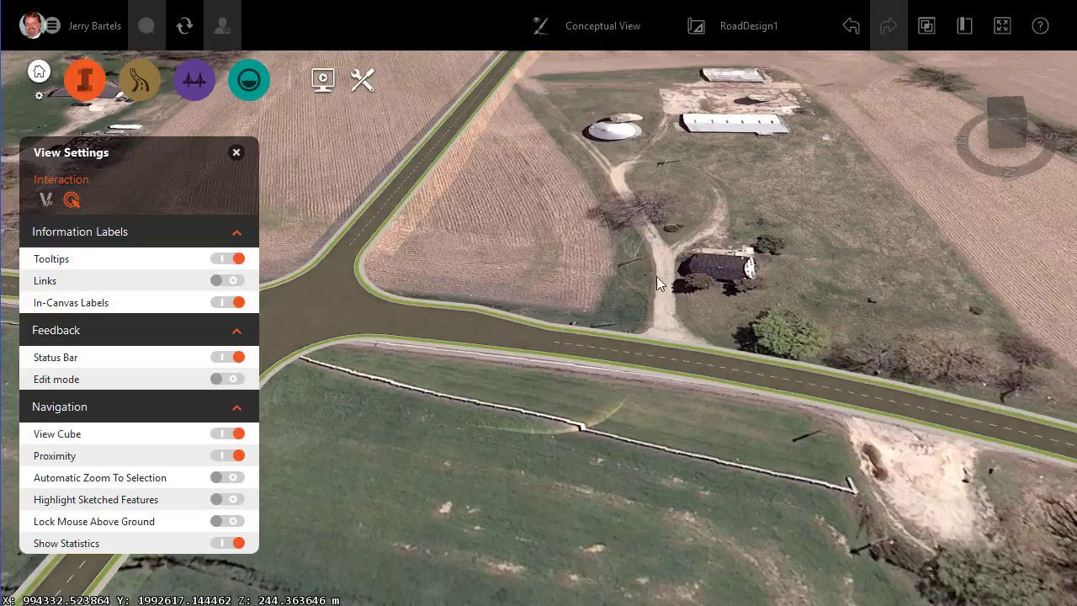
pyautogui.rightClick(496, 256)
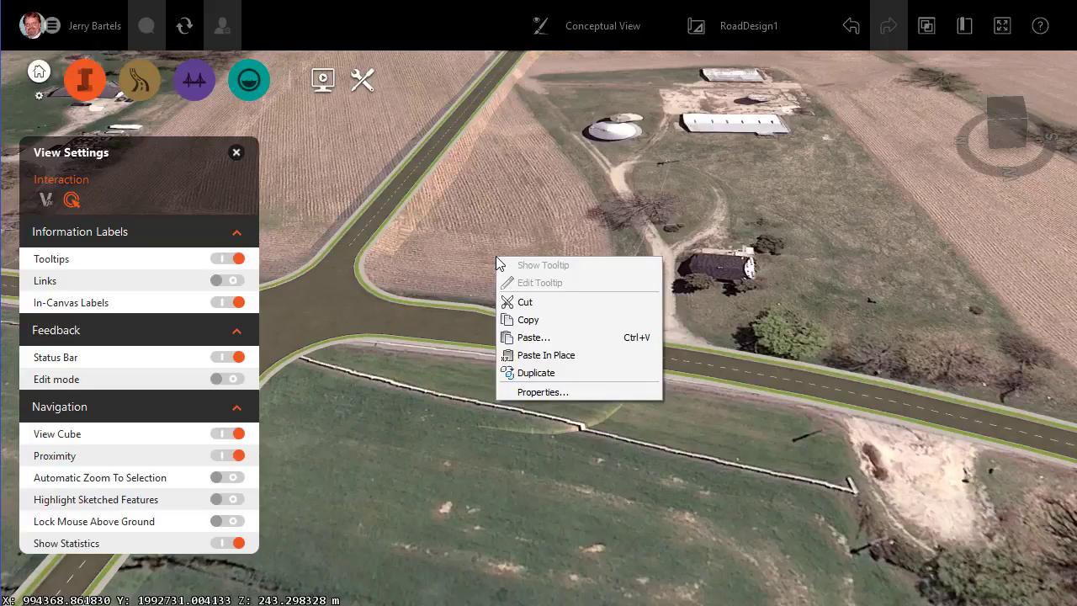
pyautogui.click(551, 355)
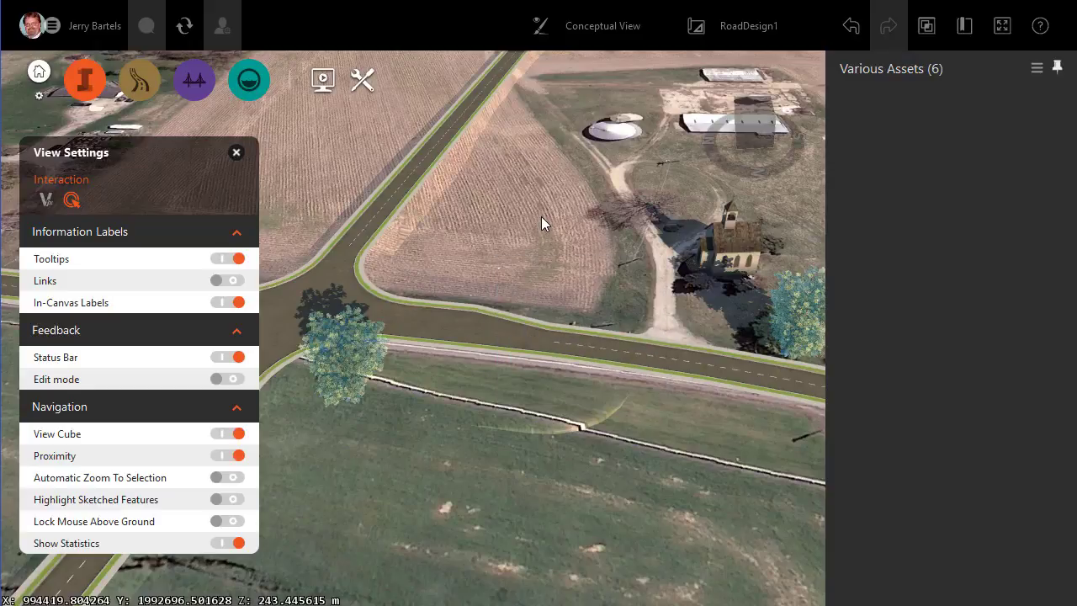
# Step: Make RoadDesign2 the active proposal and select the tree standing on the roundabout
pyautogui.click(735, 32)
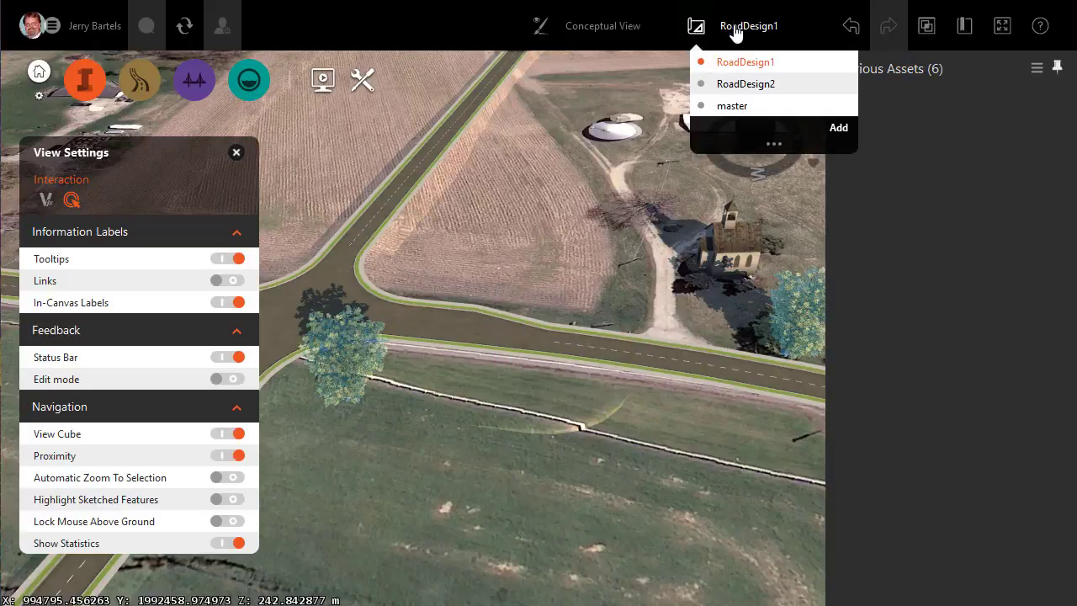
pyautogui.click(736, 82)
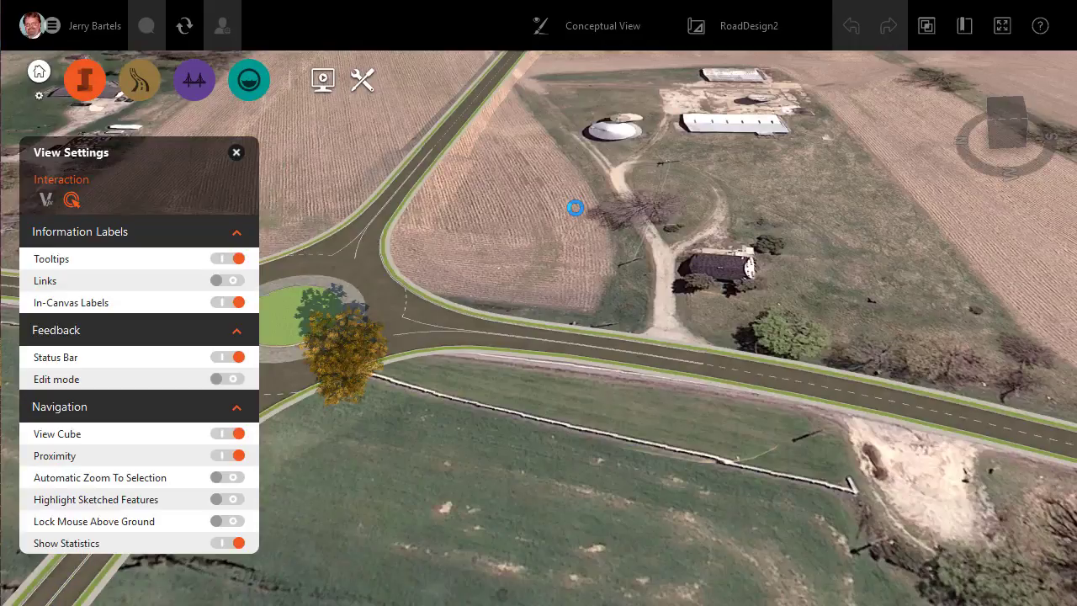
pyautogui.click(351, 352)
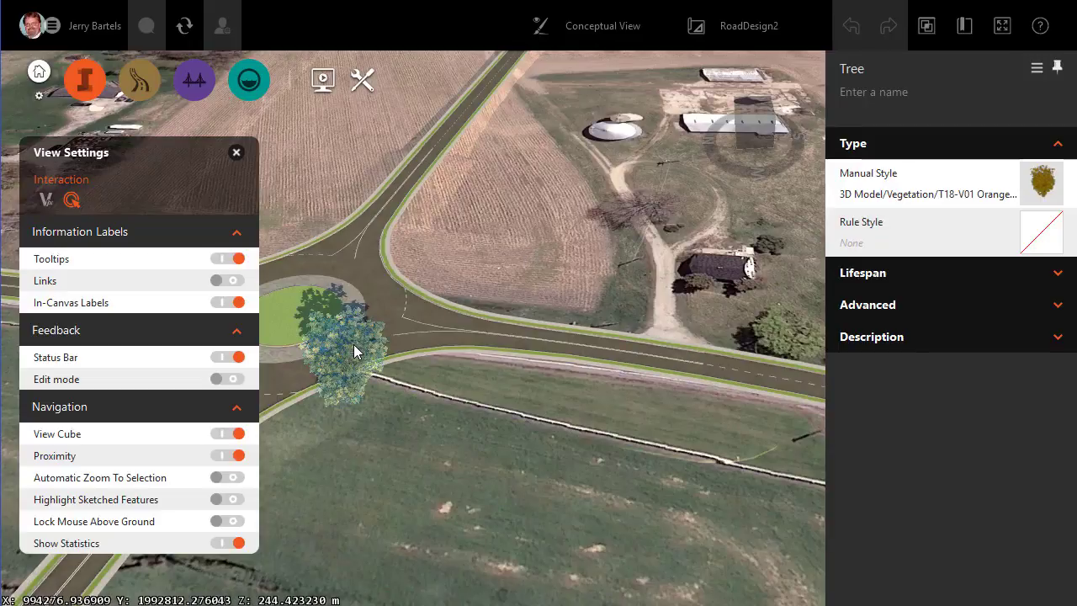
# Step: Delete the roundabout tree, paste the church and trees in place, and open the pasted tree's context menu
pyautogui.press('Delete')
pyautogui.rightClick(543, 239)
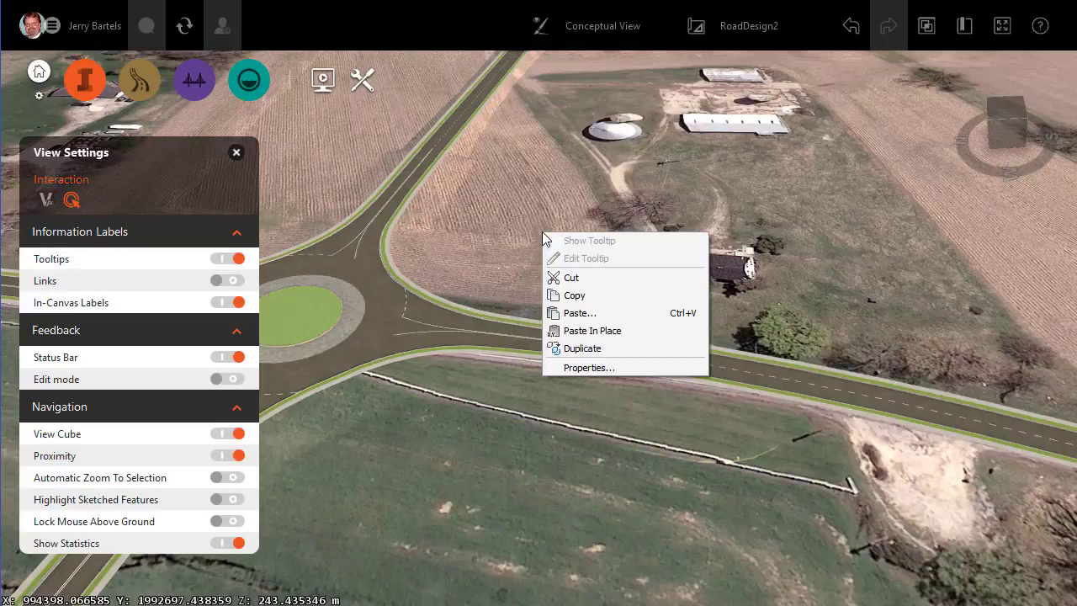
pyautogui.click(576, 331)
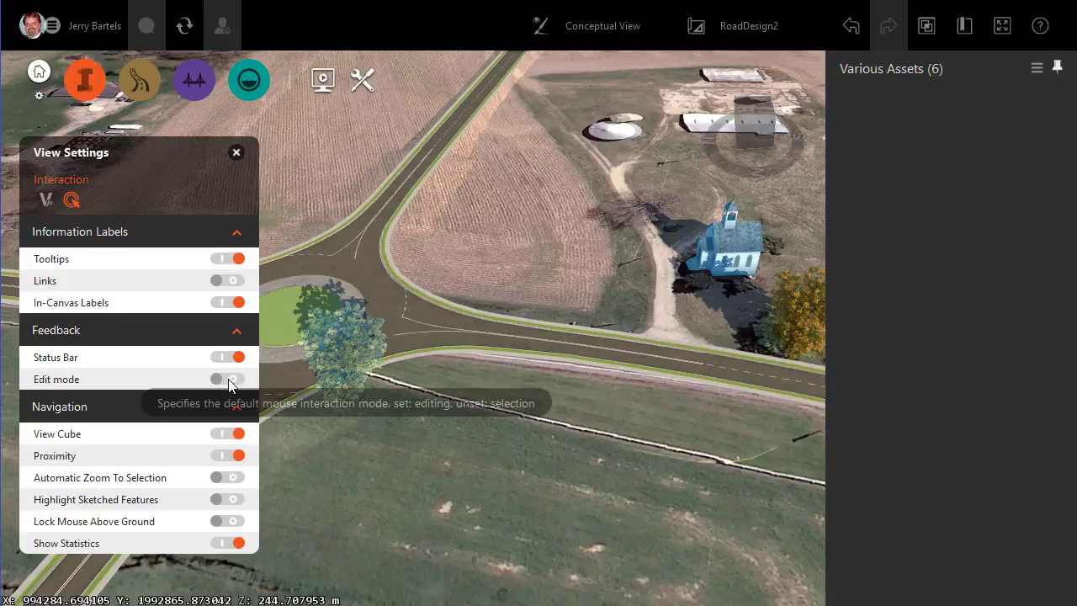
pyautogui.rightClick(347, 350)
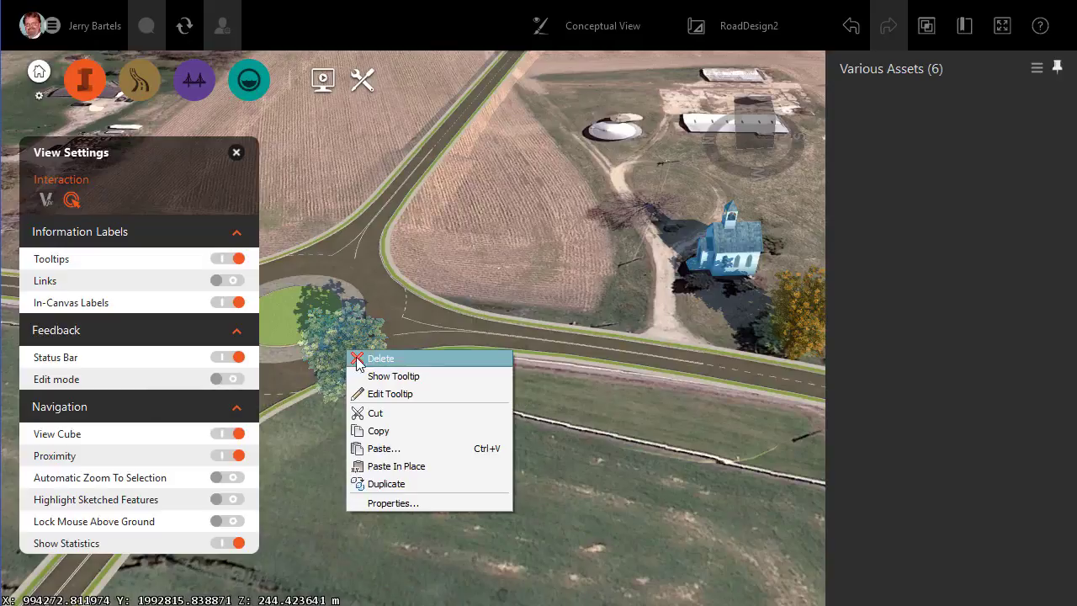